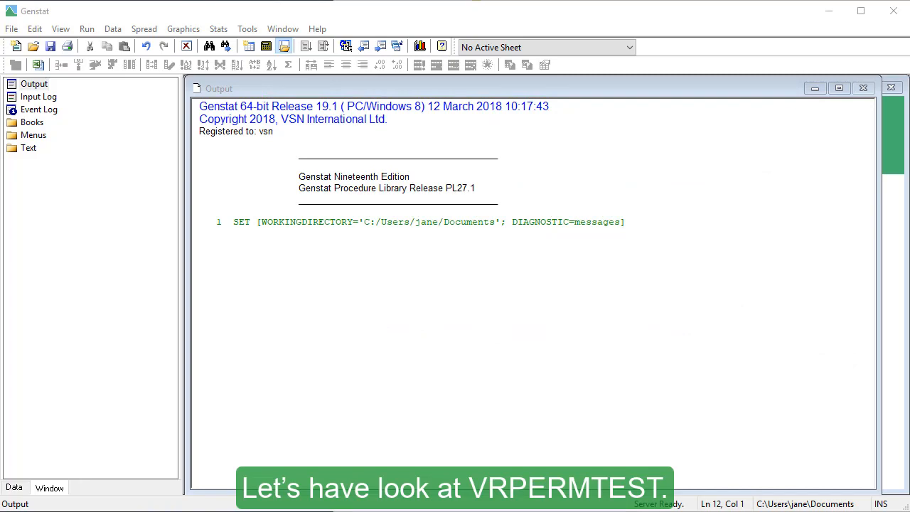
# Search the Genstat knowledge base in the browser for vrpermtest and review the VRPERMTEST procedure's options and parameters.
pyautogui.click(442, 46)
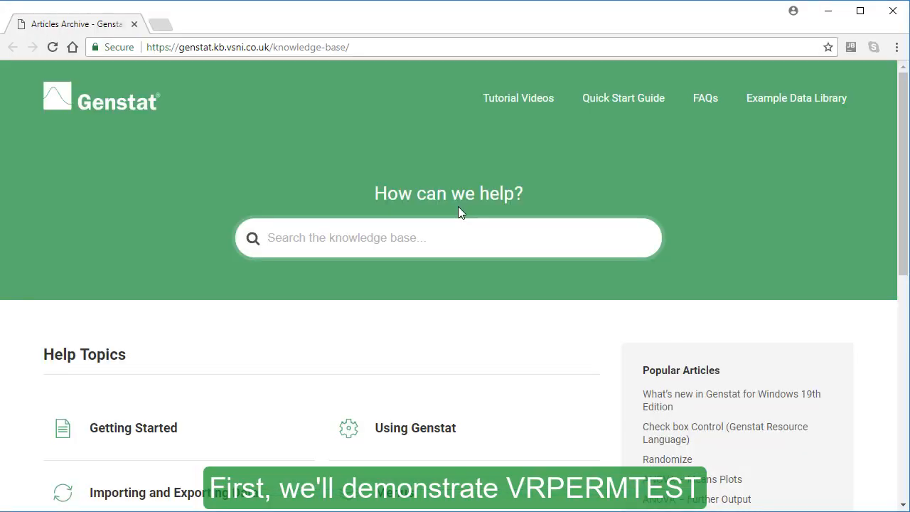
pyautogui.write('vrpermtest')
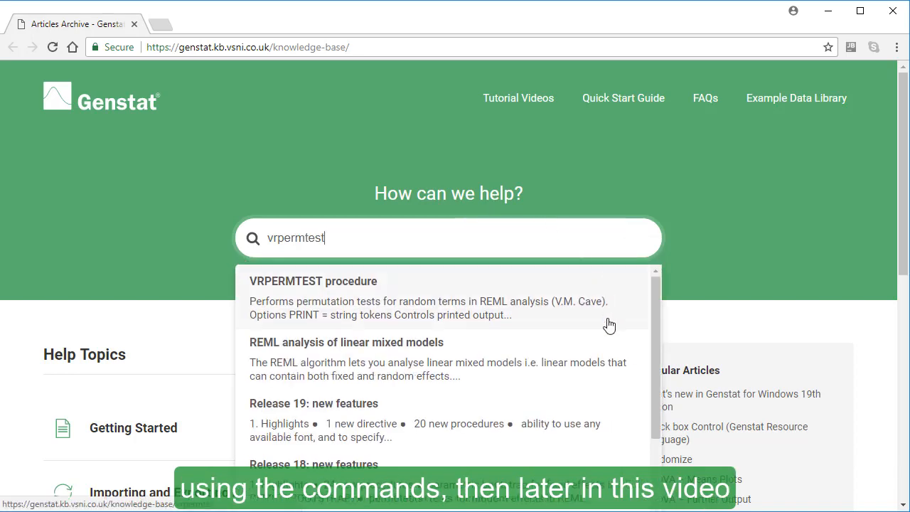
pyautogui.click(608, 324)
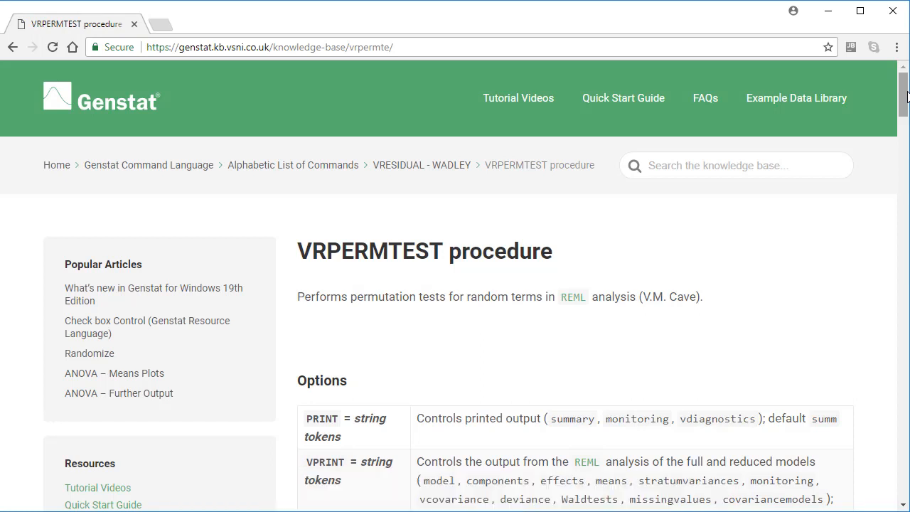
pyautogui.moveTo(906, 96); pyautogui.dragTo(905, 110)
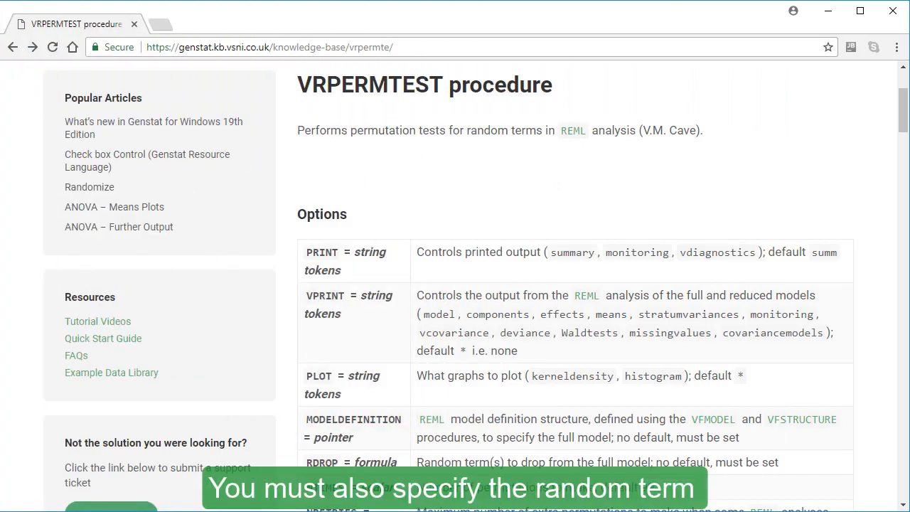
pyautogui.moveTo(904, 125); pyautogui.dragTo(904, 137)
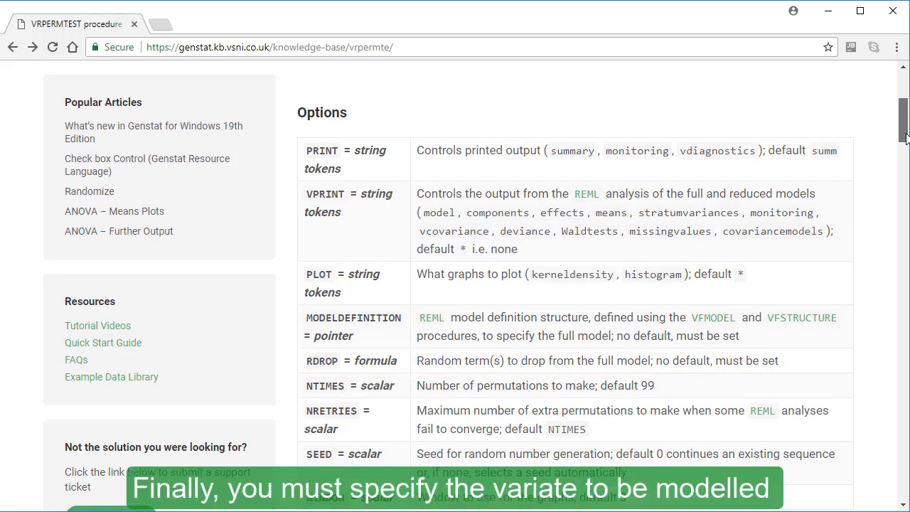
pyautogui.moveTo(904, 137); pyautogui.dragTo(904, 173)
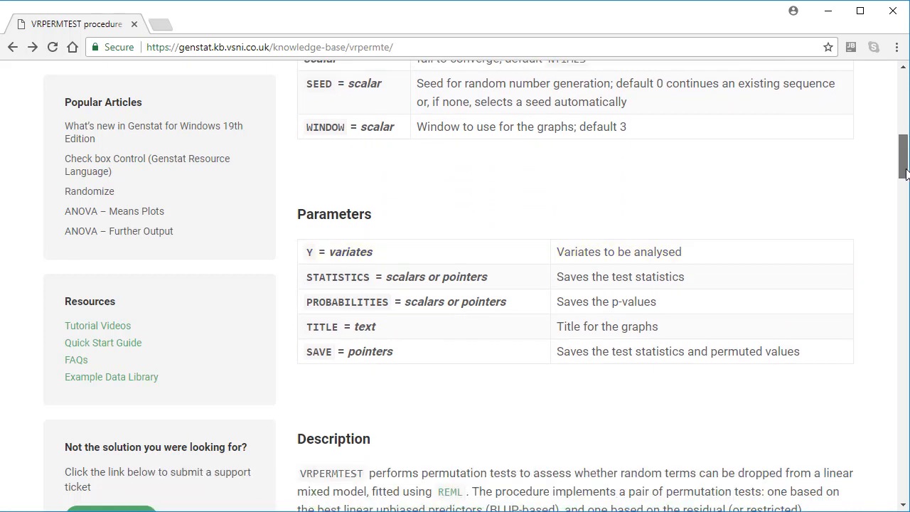
pyautogui.moveTo(904, 170); pyautogui.dragTo(905, 141)
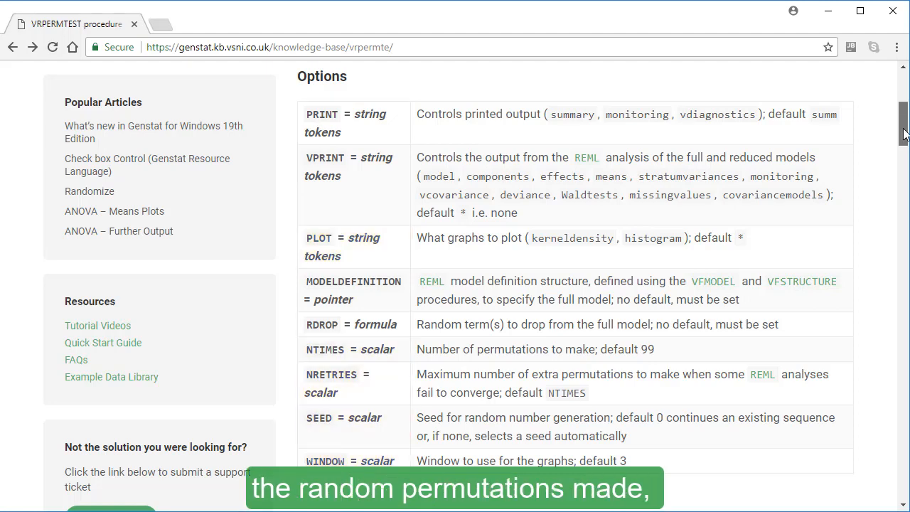
pyautogui.scroll(-7, 576, 284)
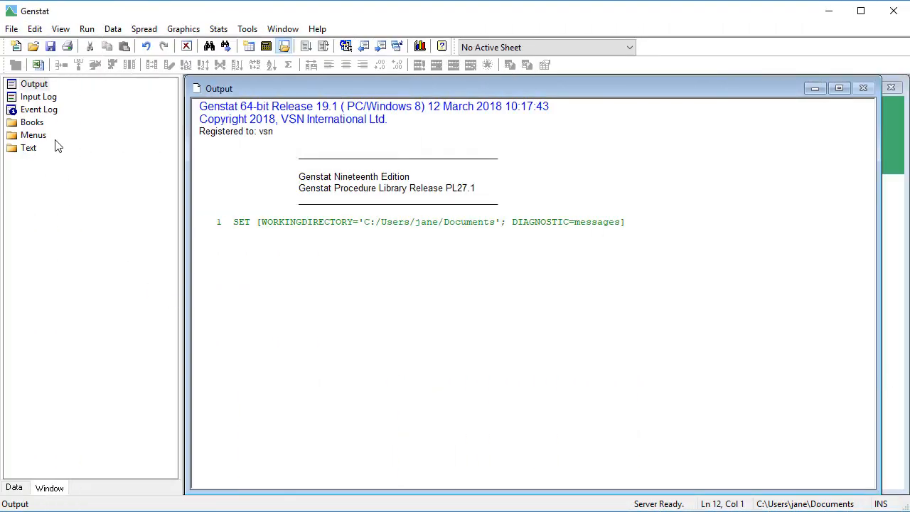
# Open the example data set Slatehall.gsh in Genstat, finding it with the search text "slate".
pyautogui.click(11, 29)
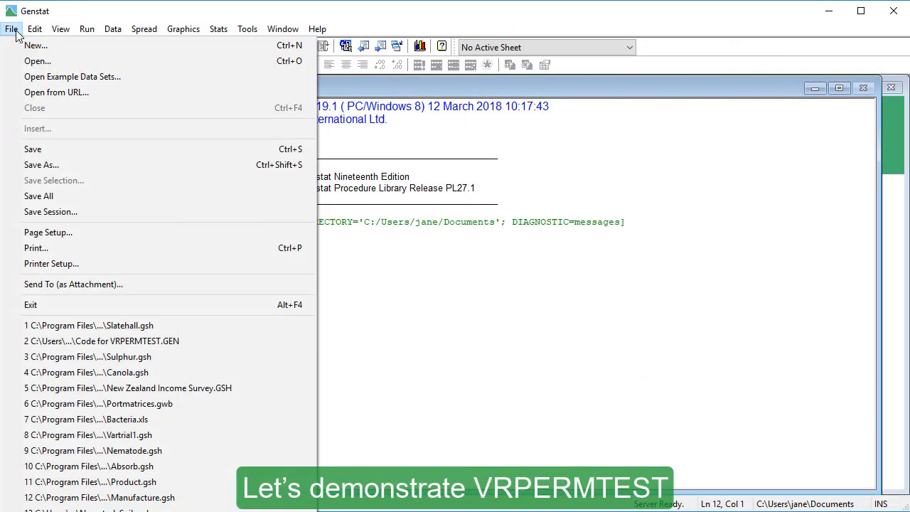
pyautogui.click(20, 77)
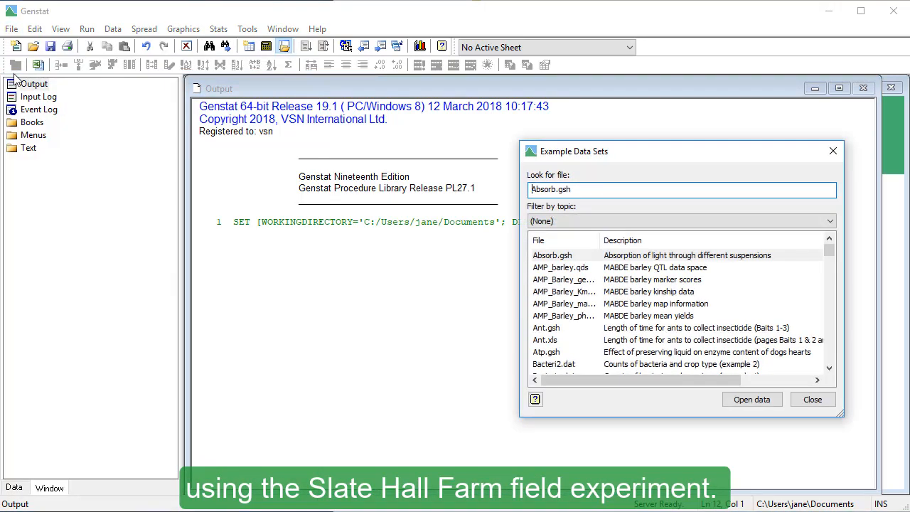
pyautogui.write('slate')
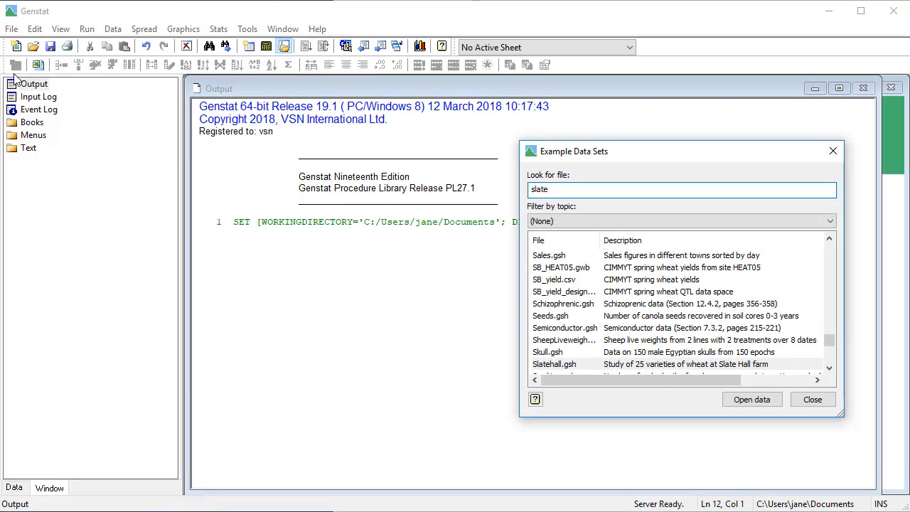
pyautogui.click(597, 366)
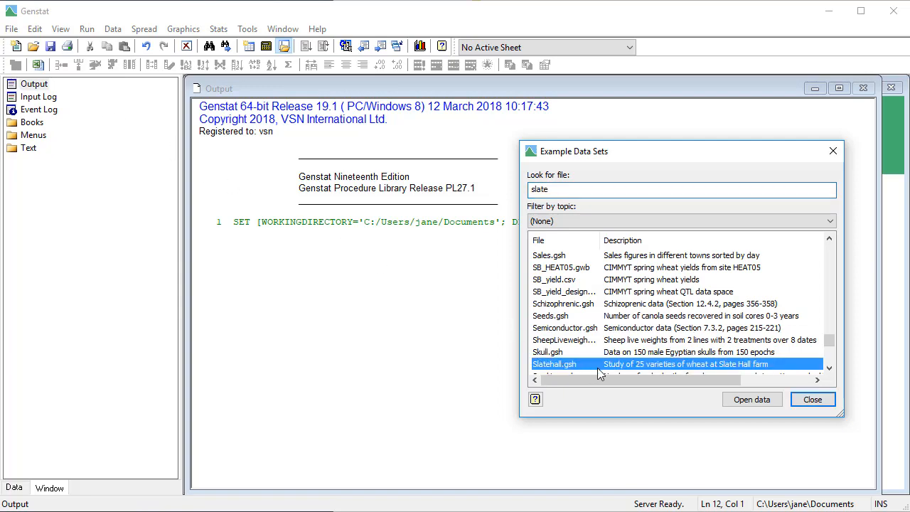
pyautogui.click(739, 408)
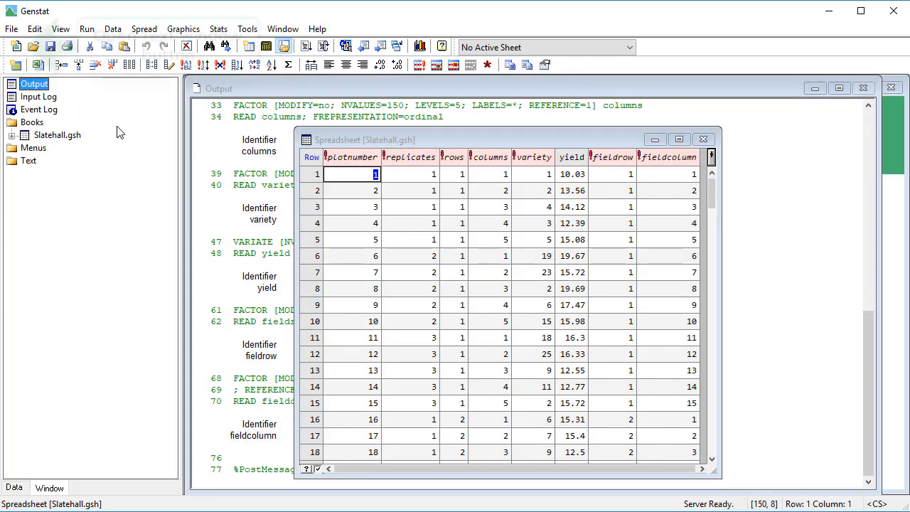
# Write "Initial Model" REML commands for yield in a new input window: fixed variety, random fieldrow.fieldcolumn+plotnumber+replicates, order-1 AR for fieldrow and fieldcolumn.
pyautogui.click(15, 47)
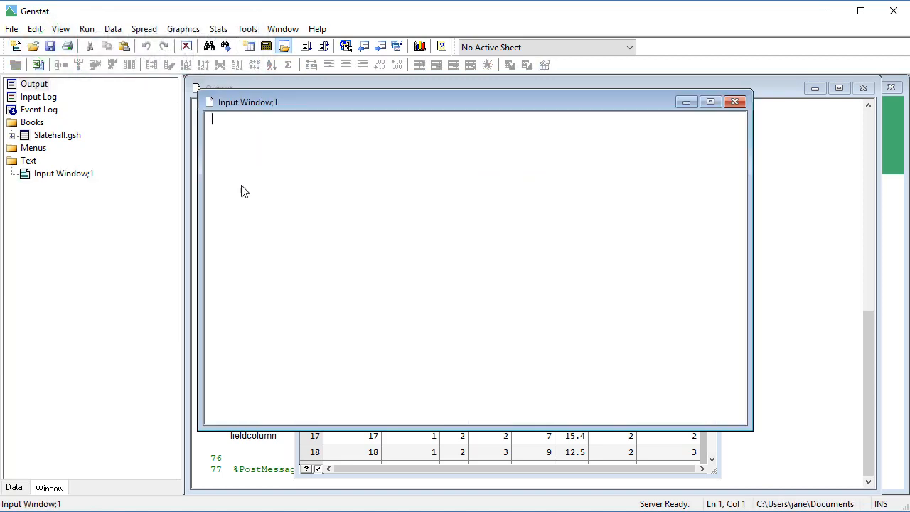
pyautogui.write('"Initial Model" VCOMPONENTS [FIXED=variety] RANDOM=fieldrow.fieldcolumn+plotnumber+replicates VSTRUCTURE [TERMS=fieldrow.fieldcolumn] FACTOR = fieldrow,fieldcolumn; \\   MODEL=2(\'AR\'); ORDER=2(1) REML [PRINT=model,components,waldTests] yield')
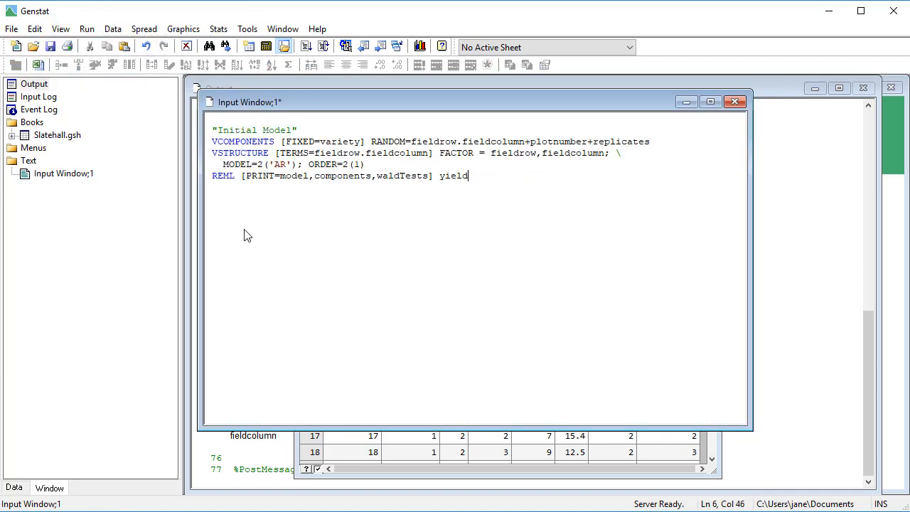
pyautogui.press('Return')
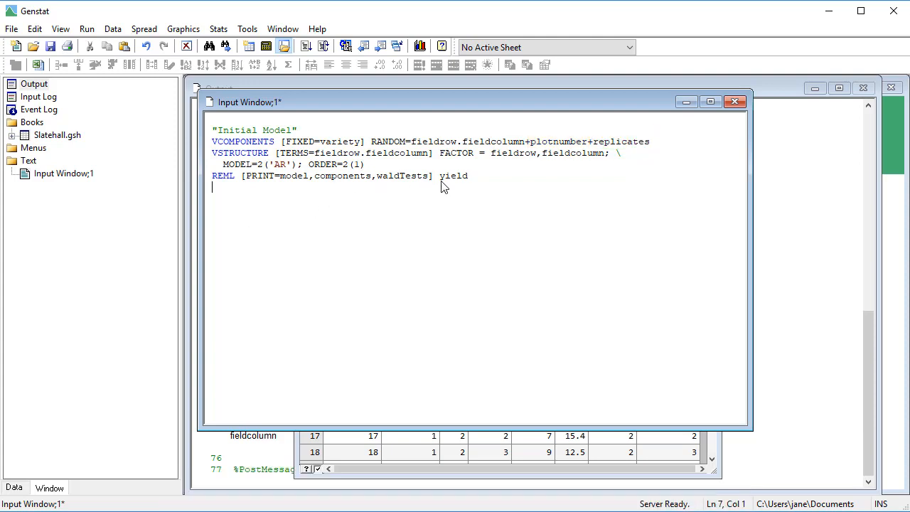
# Run only the initial model commands and review the REML variance components analysis in the output.
pyautogui.moveTo(474, 175); pyautogui.dragTo(208, 135)
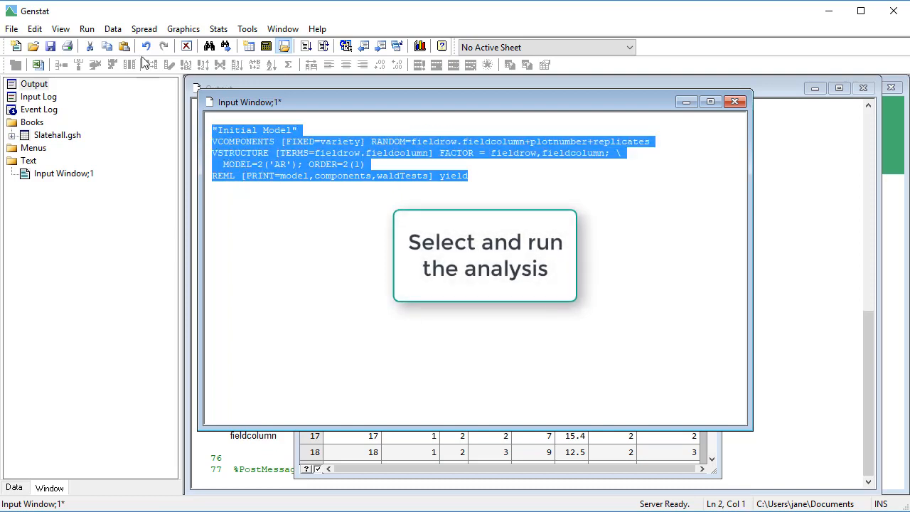
pyautogui.click(87, 32)
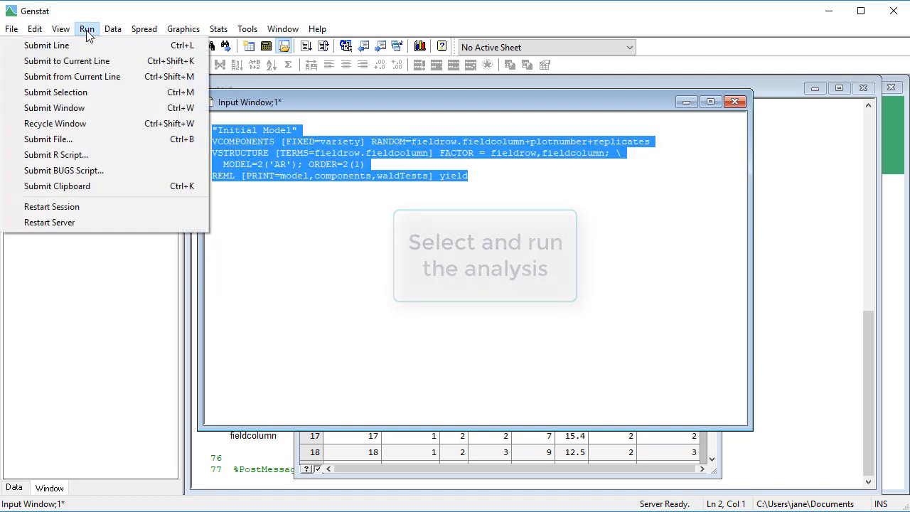
pyautogui.click(93, 92)
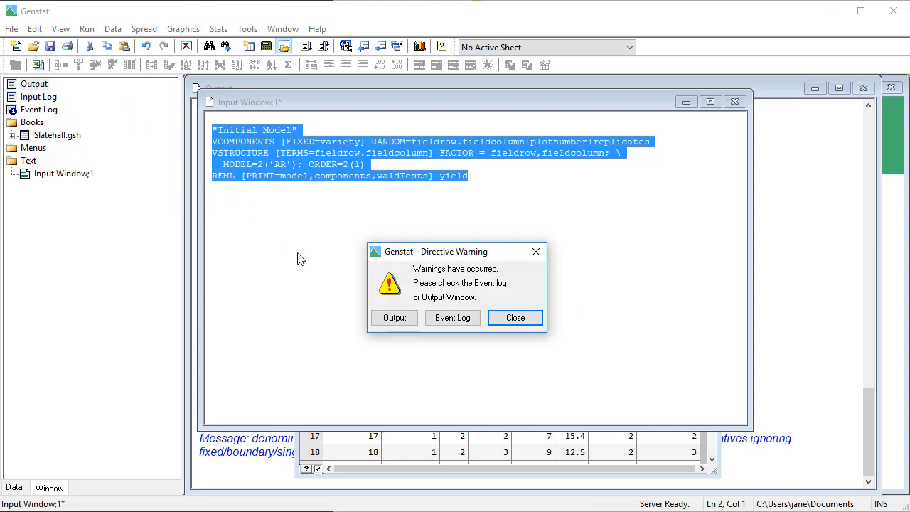
pyautogui.click(393, 317)
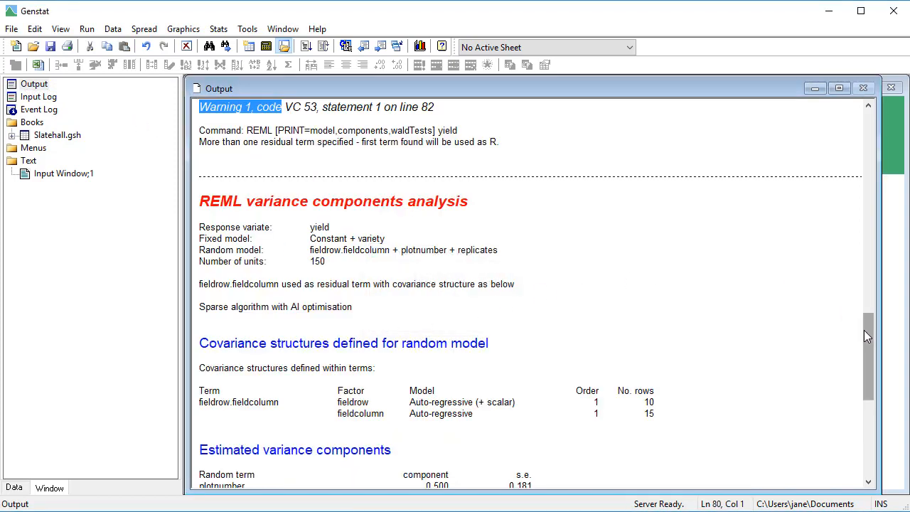
pyautogui.moveTo(865, 330); pyautogui.dragTo(867, 381)
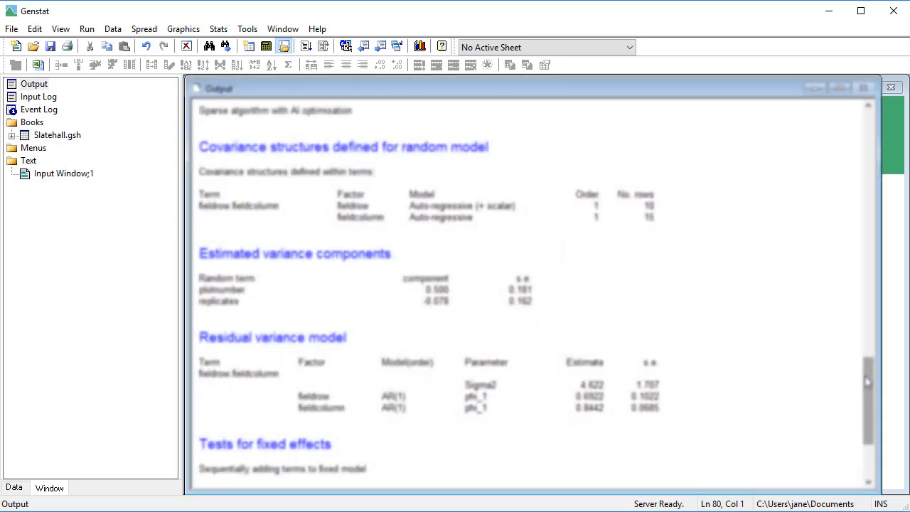
# Below the initial model, add VFMODEL and VFSTRUCTURE commands defining FullModel as 'Ar1xAr1 + error + blocking', plus a comment about assessing the plotnumber random term.
pyautogui.doubleClick(82, 176)
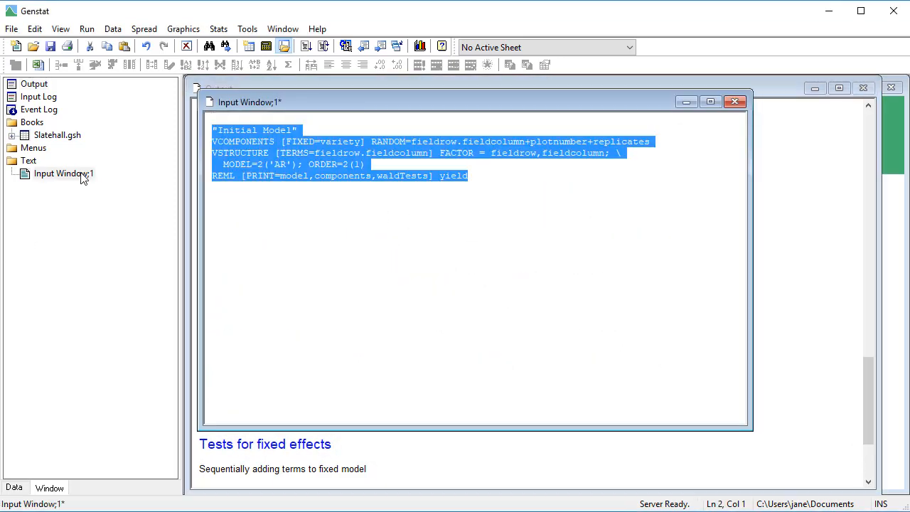
pyautogui.click(483, 179)
pyautogui.press('Return')
pyautogui.press('Return')
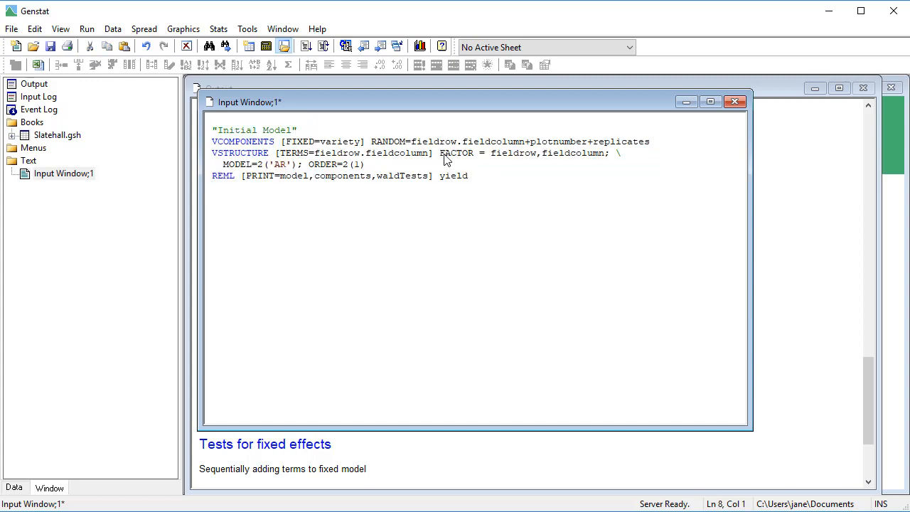
pyautogui.write('"Model Definition Structure" VFMODEL [MODELSTRUCTURE=FullModel; DESCRIPTION=\'Ar1xAr1 + error + blocking\';\\         FIXED=variety] fieldrow.fieldcolumn+plotnumber+replicates VFSTRUCTURE [MODELSTRUCTURE=FullModel; TERMS=fieldrow.fieldcolumn] \\             MODEL=2(\'AR\'); ORDER=1; FACTOR=fieldrow,fieldcolumn')
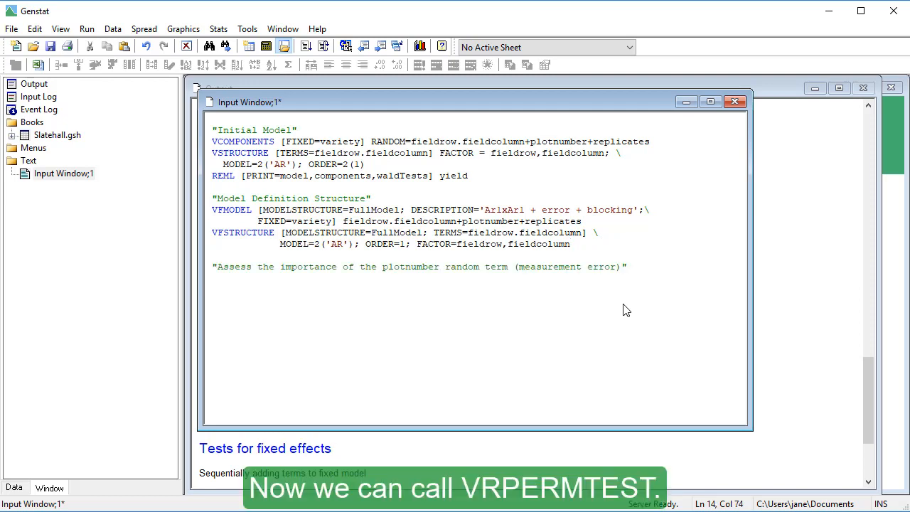
# Add a VRPERMTEST command below the comment with MODELDEFINITION=FullModel, RDROP=plotnumber and Y=yield.
pyautogui.press('Return')
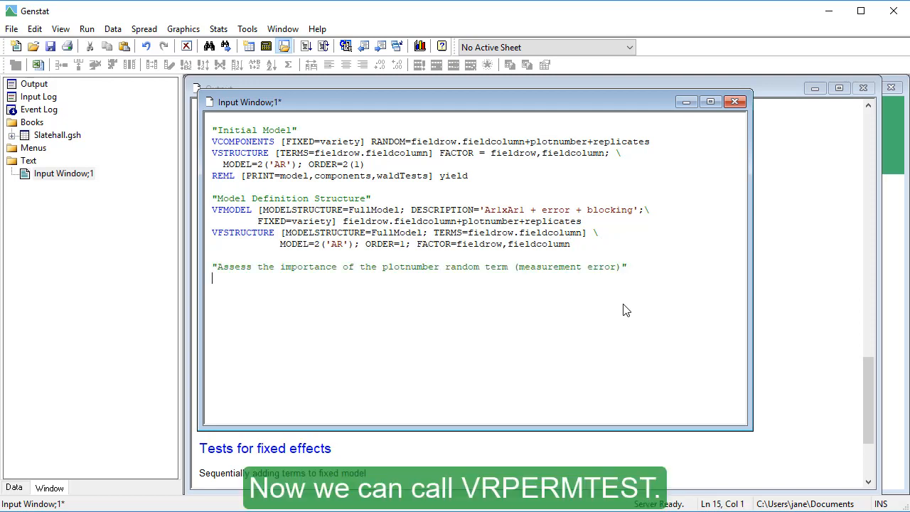
pyautogui.write('VRPERM')
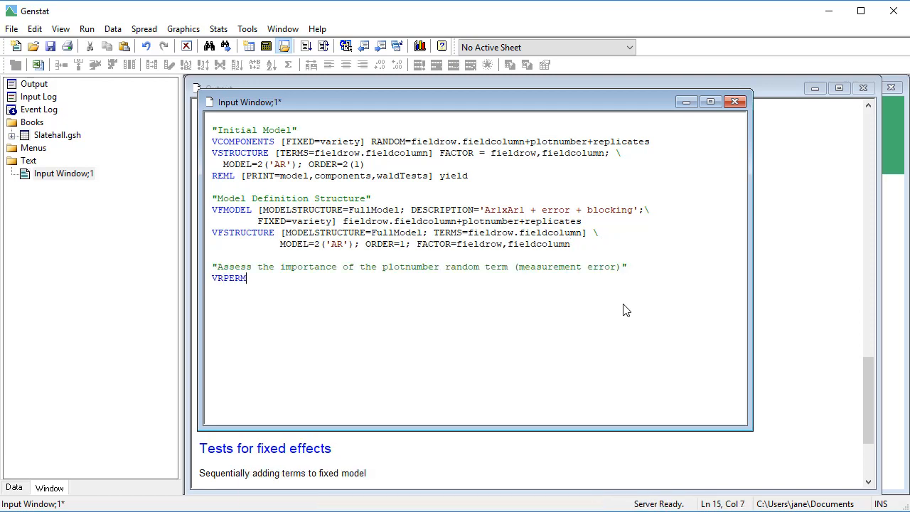
pyautogui.write('TEST [MOD')
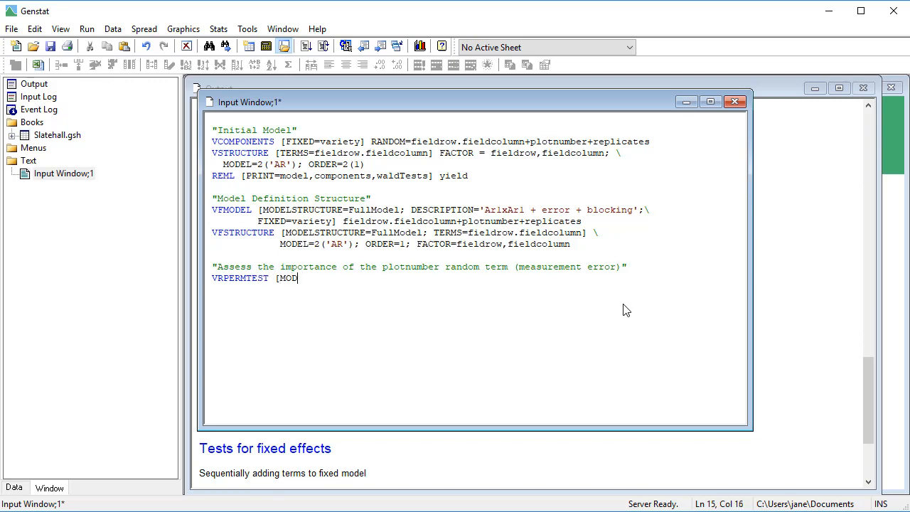
pyautogui.write('ELDEFINITION=')
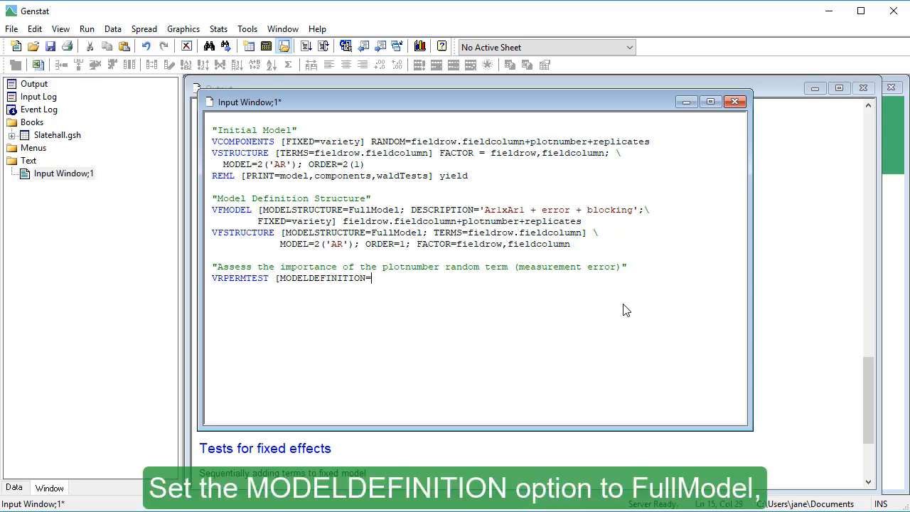
pyautogui.write('FullModel; RDROP=p')
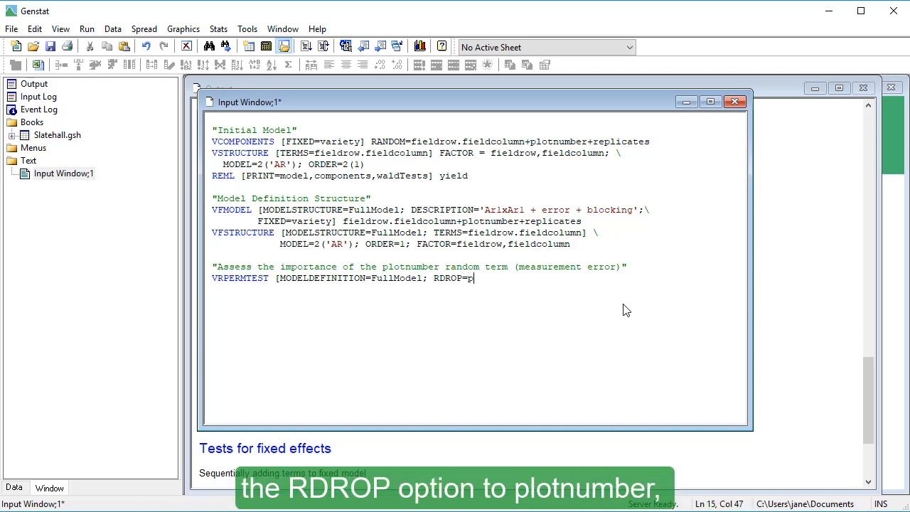
pyautogui.write('lotnumber] Y')
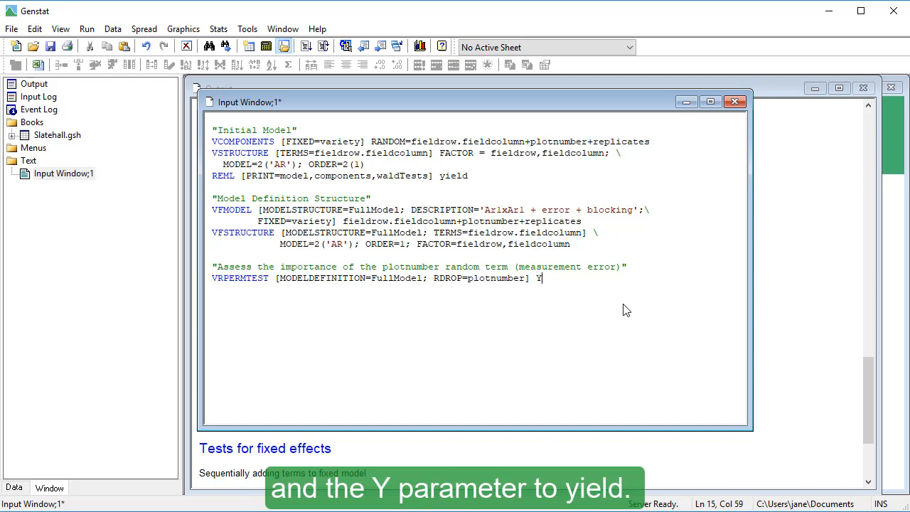
pyautogui.write('=yield')
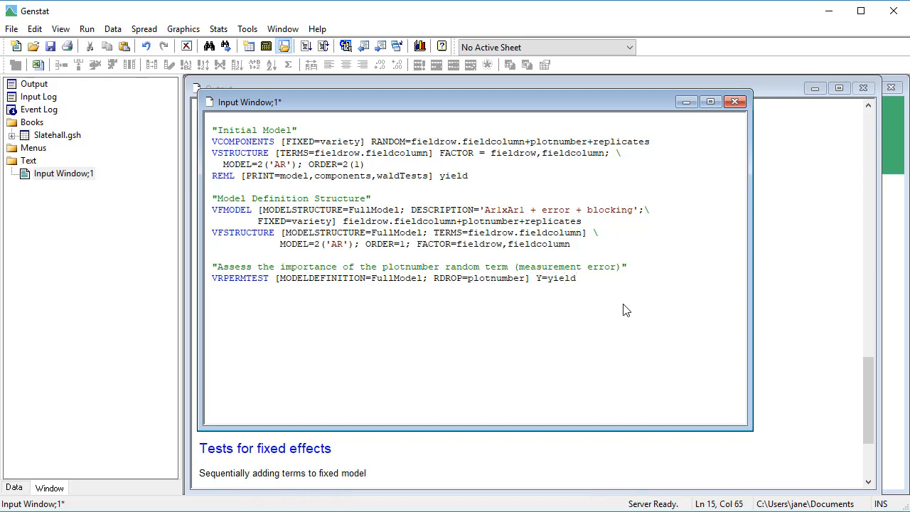
# Add the option PLOT=histogram after RDROP=plotnumber in the VRPERMTEST command.
pyautogui.click(528, 278)
pyautogui.write('; PLOT')
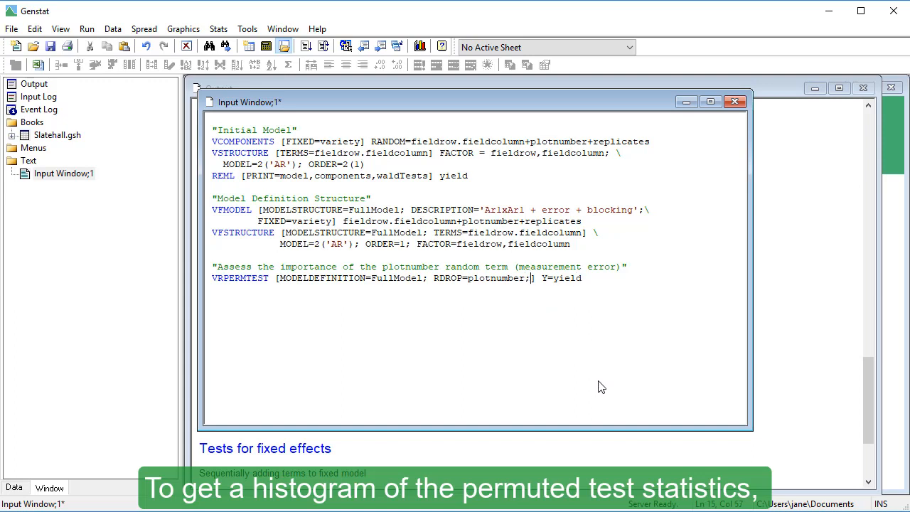
pyautogui.write('=histogram')
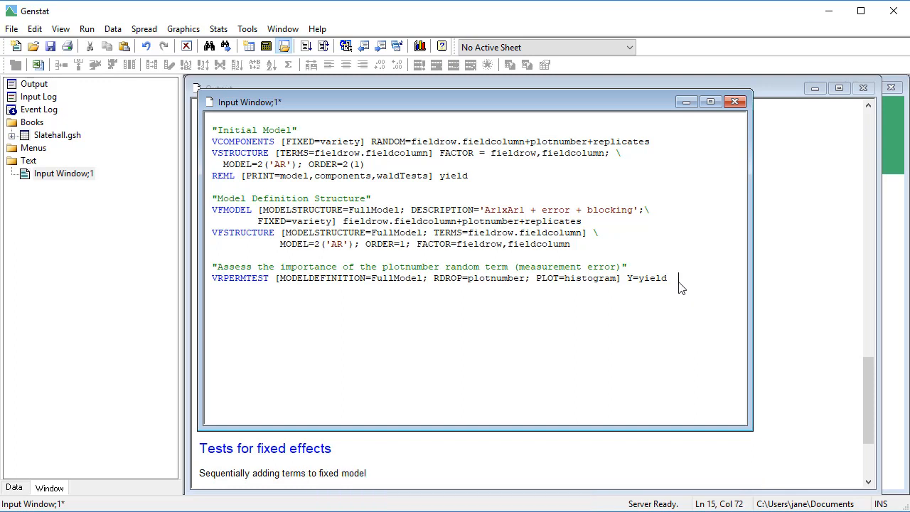
# Run only the model definition and VRPERMTEST commands, and review the permutation test summary in the output.
pyautogui.moveTo(680, 283); pyautogui.dragTo(213, 197)
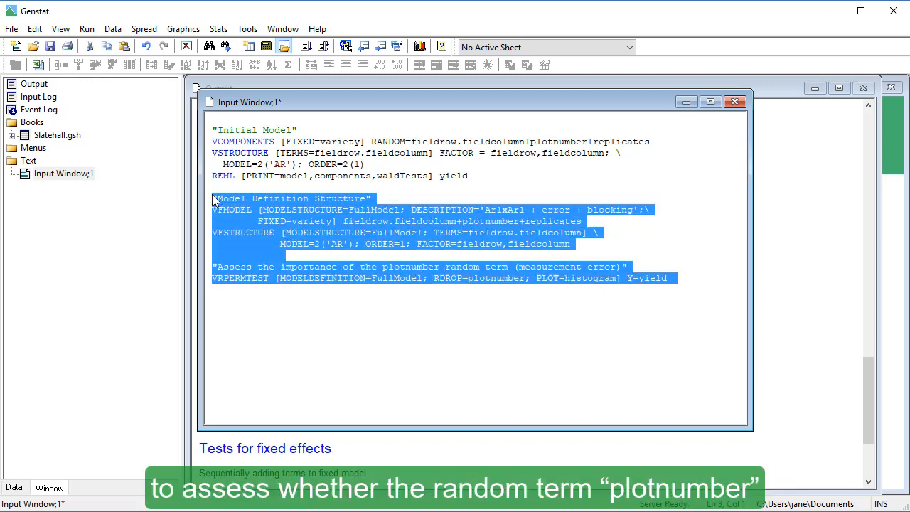
pyautogui.click(85, 29)
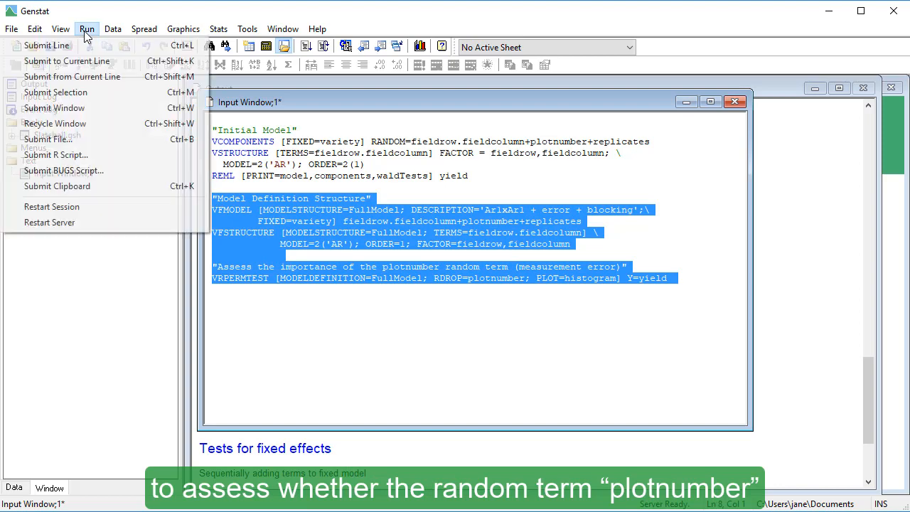
pyautogui.click(107, 91)
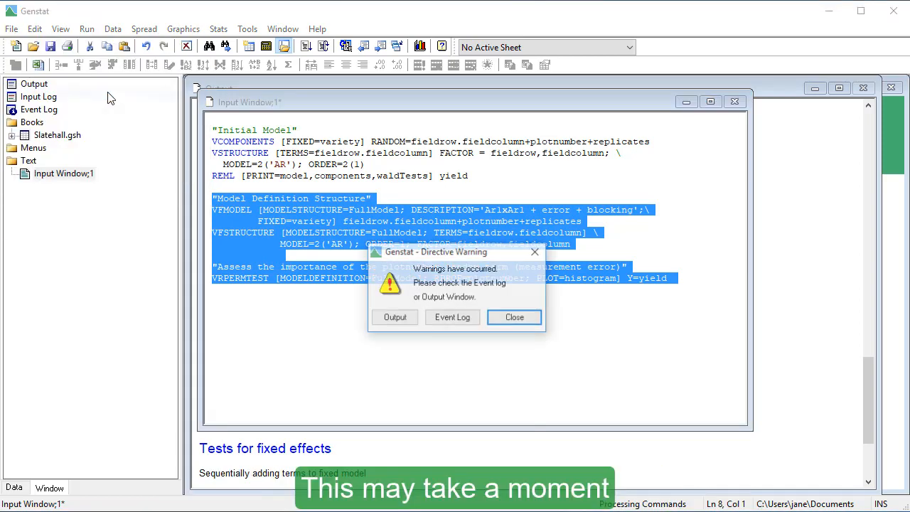
pyautogui.click(376, 325)
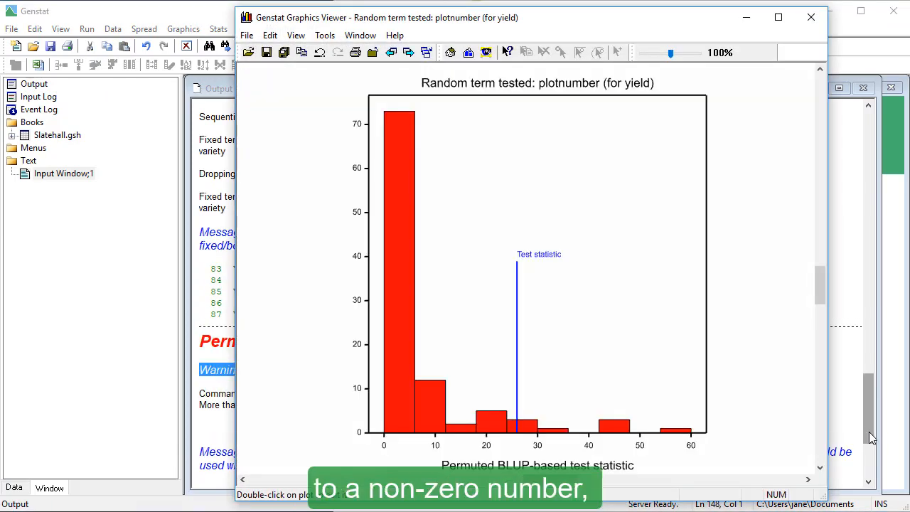
pyautogui.click(865, 406)
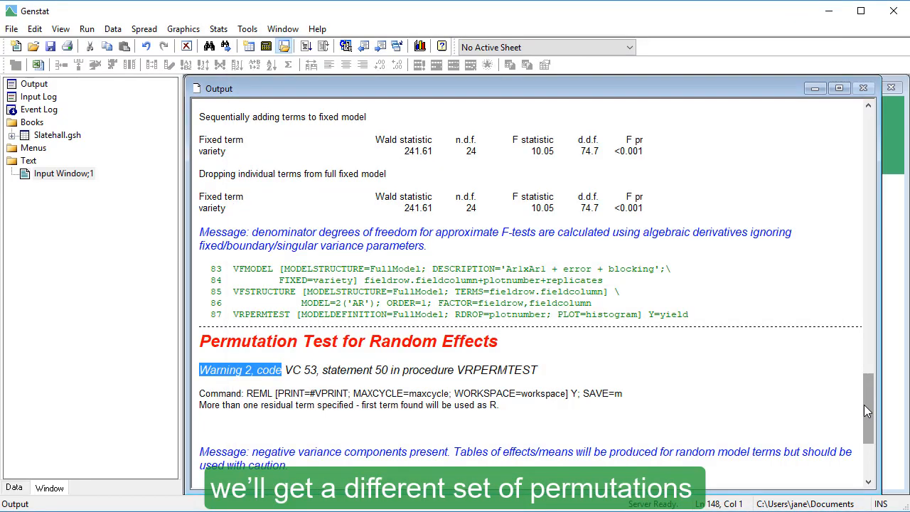
pyautogui.scroll(-5, 866, 411)
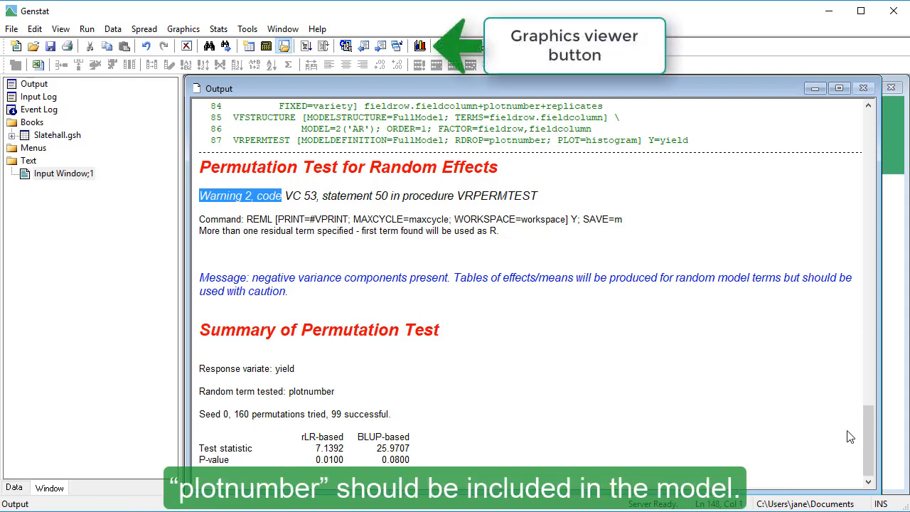
# Examine the histograms of the permuted BLUP-based and rLR-based test statistics for plotnumber.
pyautogui.click(419, 45)
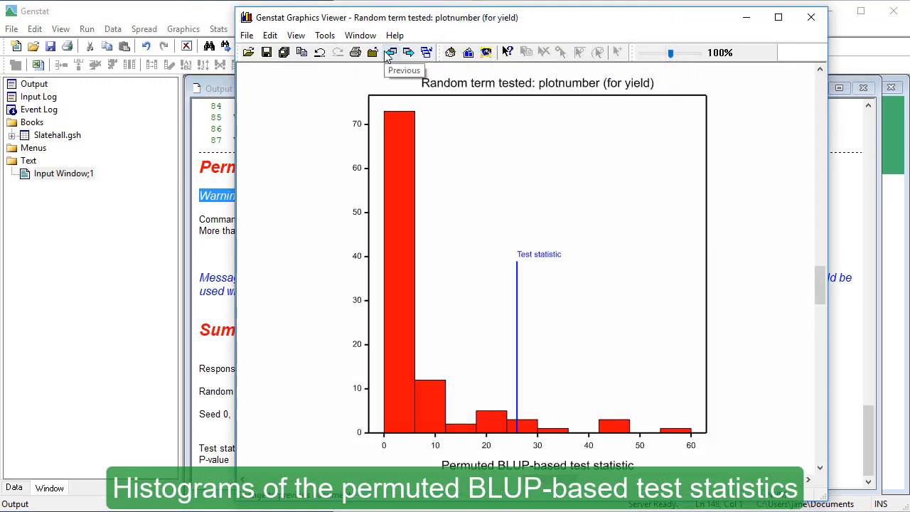
pyautogui.click(390, 53)
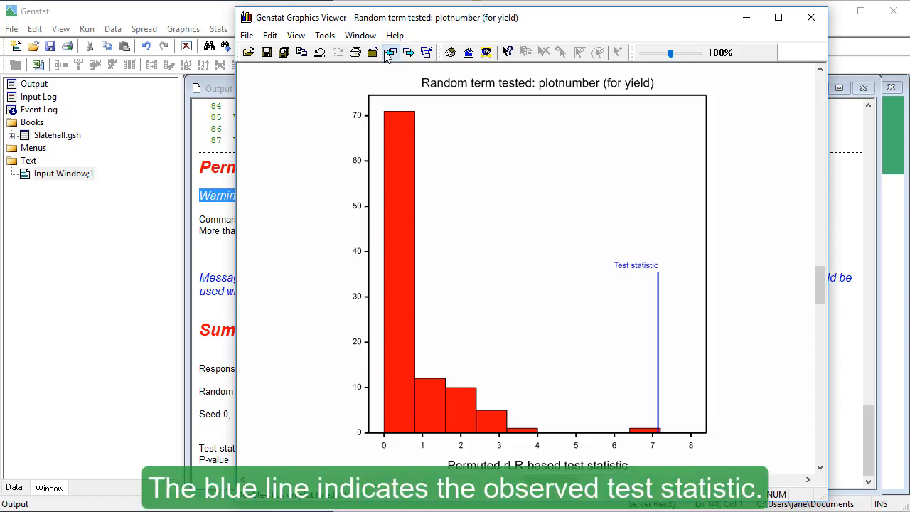
pyautogui.click(390, 53)
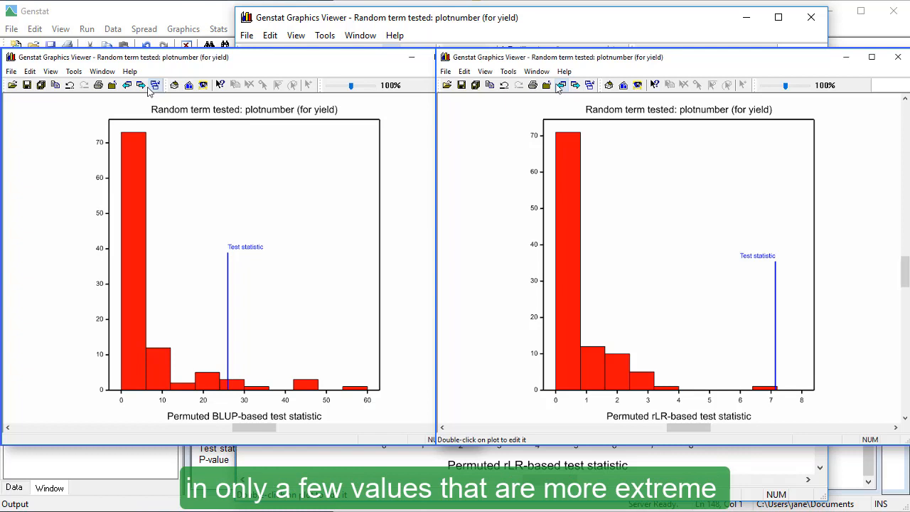
pyautogui.click(560, 85)
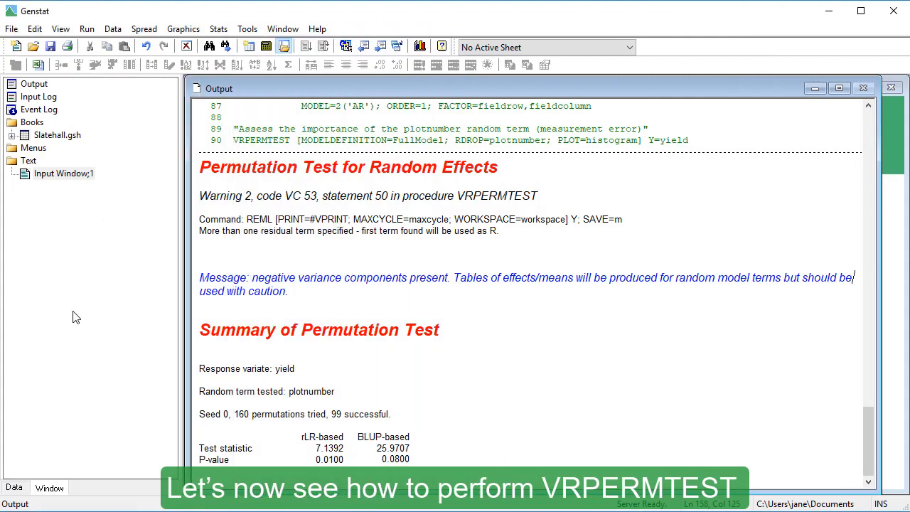
# Start a Linear Mixed Models REML analysis with yield as the Y-variate and variety as the fixed model.
pyautogui.click(224, 33)
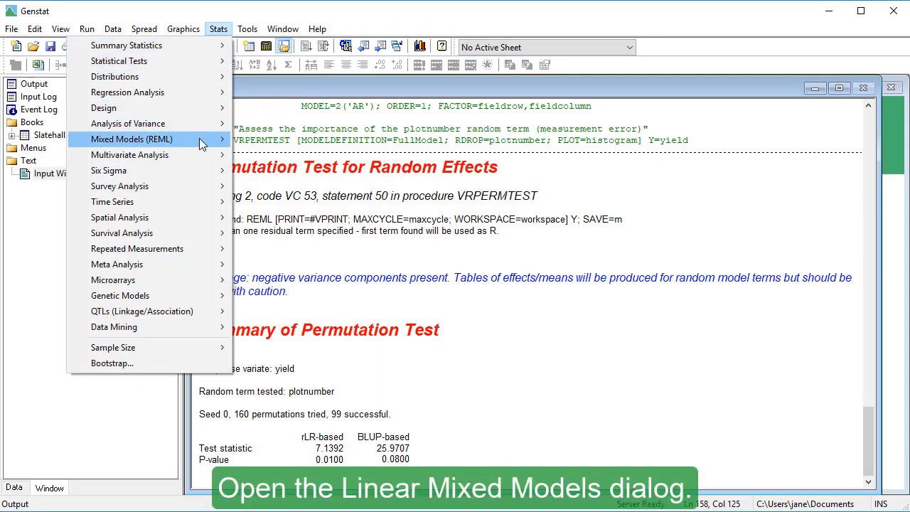
pyautogui.moveTo(201, 144)
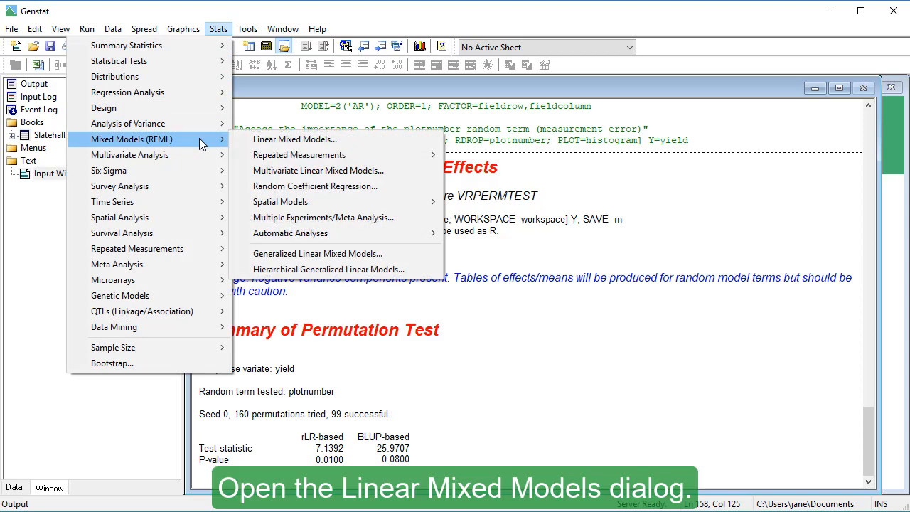
pyautogui.click(238, 140)
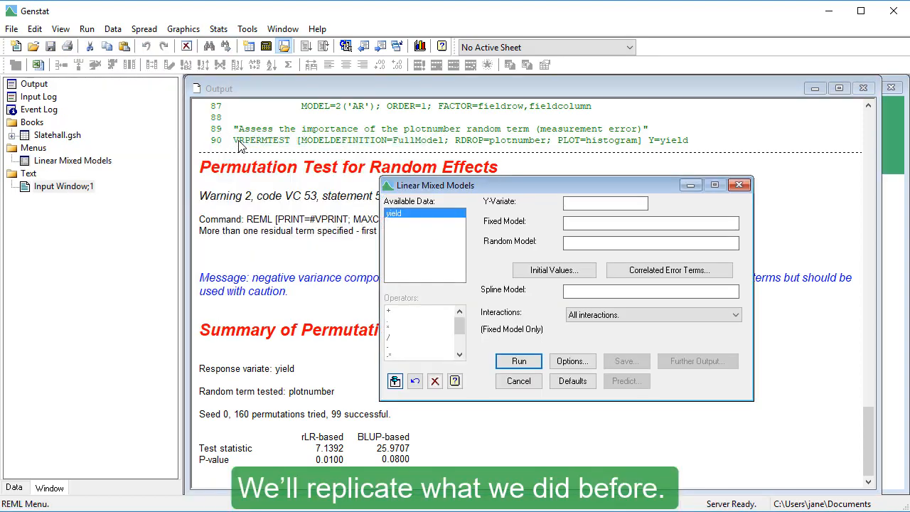
pyautogui.click(410, 218)
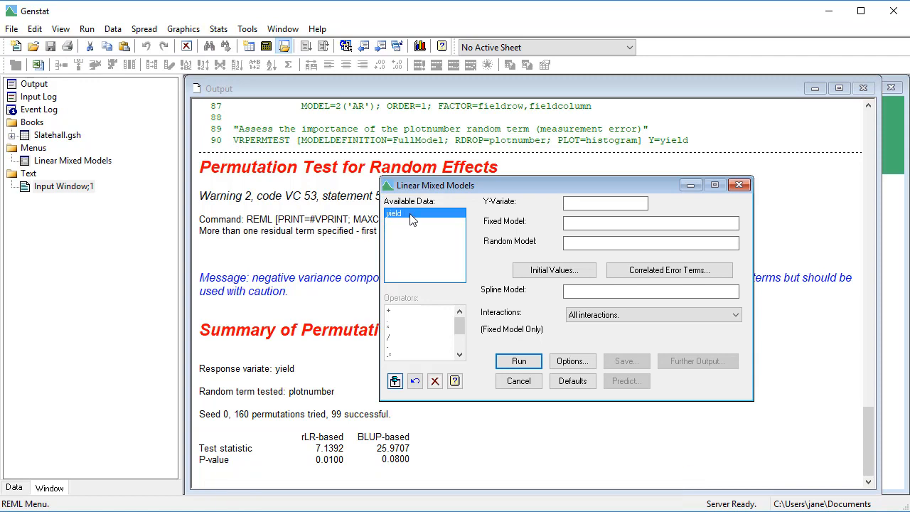
pyautogui.doubleClick(409, 217)
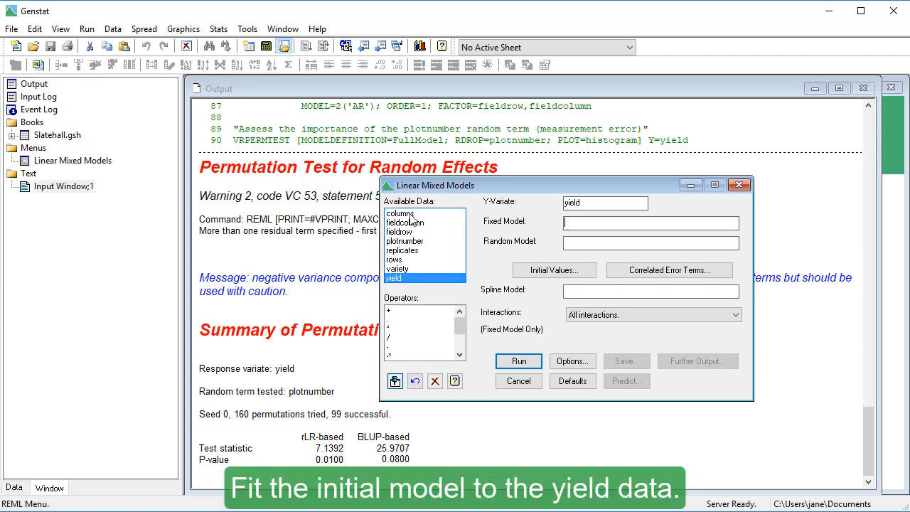
pyautogui.doubleClick(413, 269)
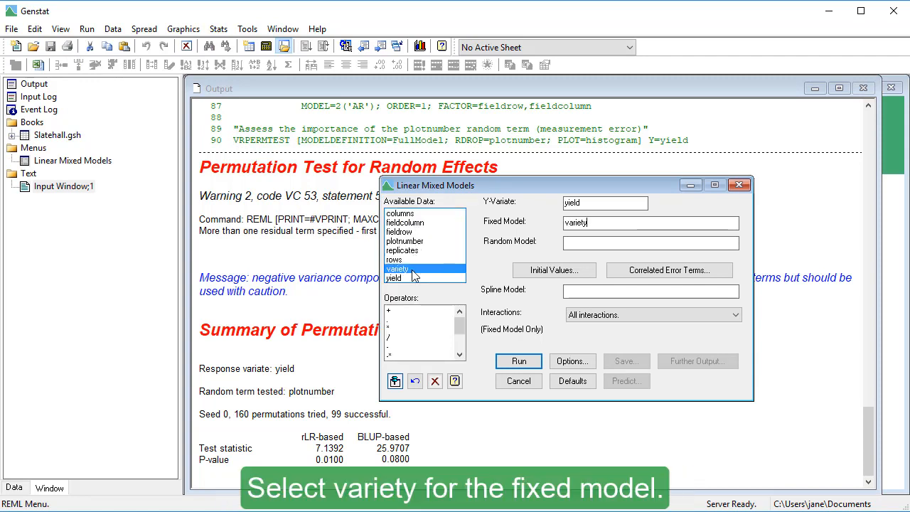
# Enter fieldcolumn.fieldrow+plotnumber+replicates as the random model.
pyautogui.click(566, 243)
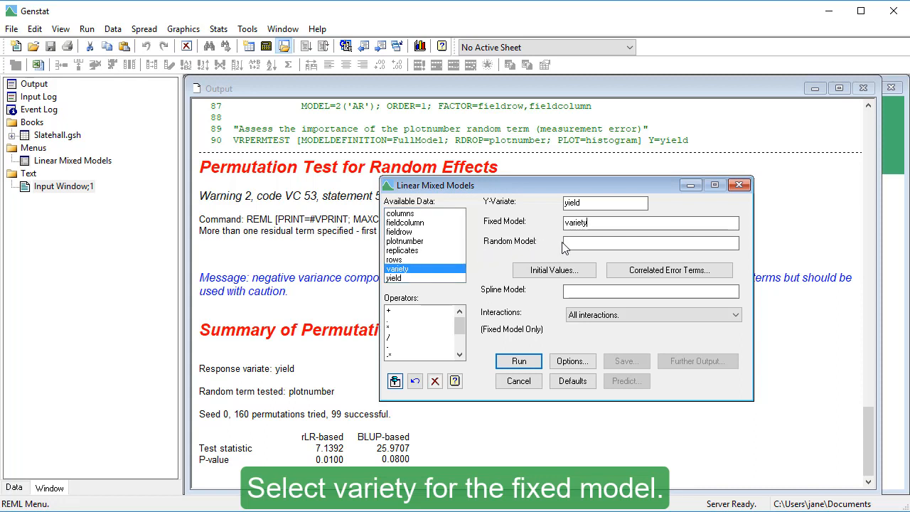
pyautogui.doubleClick(432, 223)
pyautogui.write('.')
pyautogui.doubleClick(430, 231)
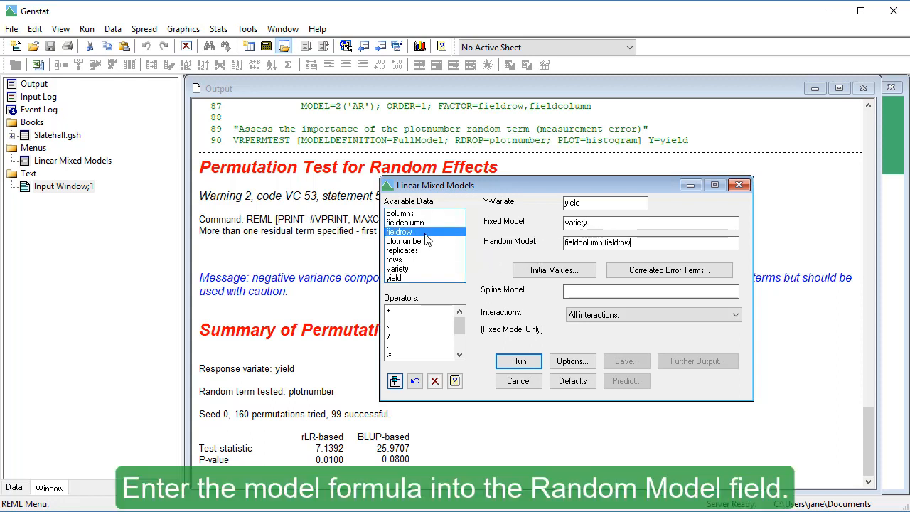
pyautogui.write('+')
pyautogui.doubleClick(428, 242)
pyautogui.write('+')
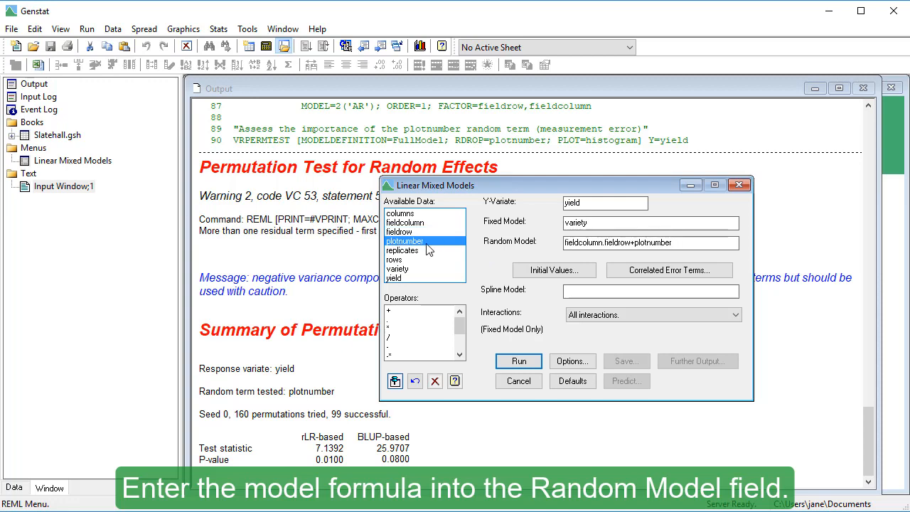
pyautogui.doubleClick(423, 251)
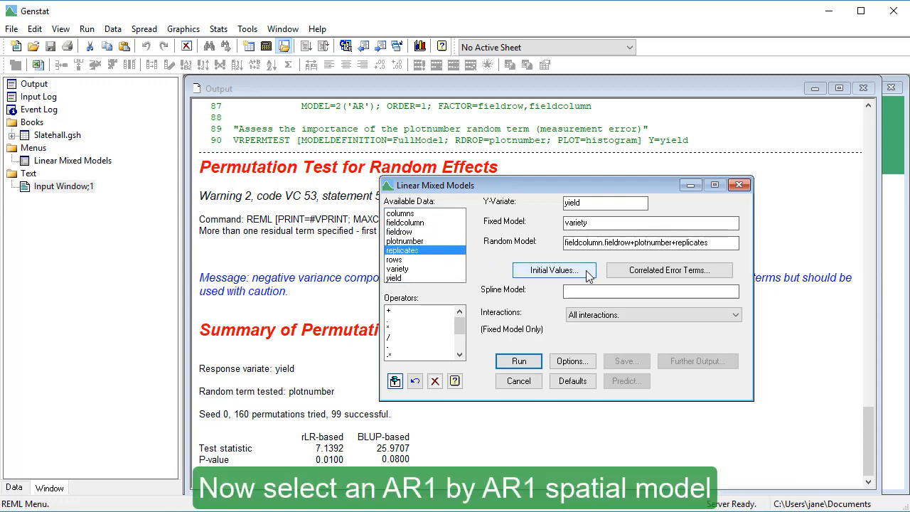
# Set the correlated error model of fieldcolumn.fieldrow to AR order 1 for both fieldcolumn and fieldrow.
pyautogui.click(625, 273)
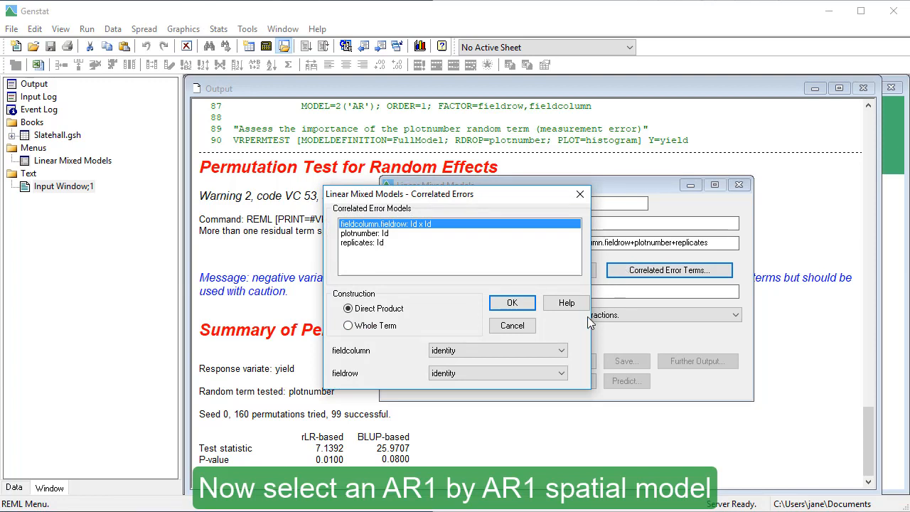
pyautogui.click(551, 350)
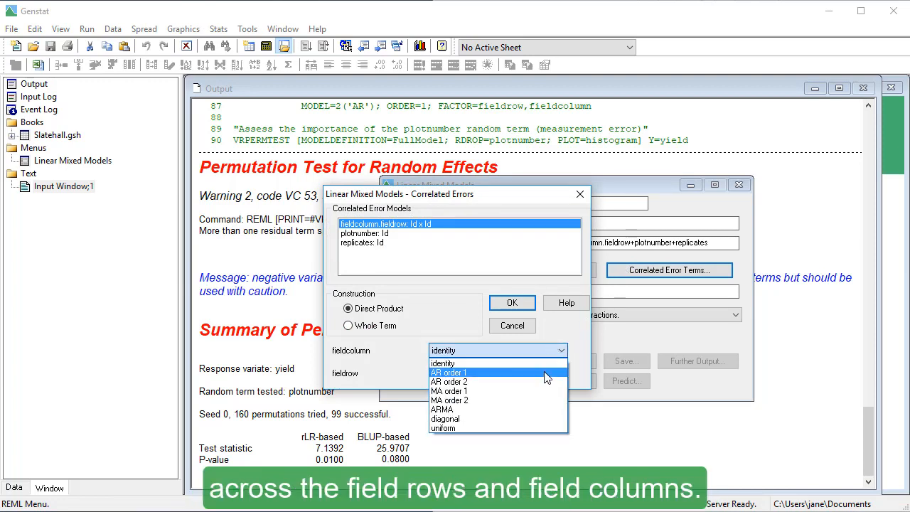
pyautogui.click(548, 372)
pyautogui.click(550, 373)
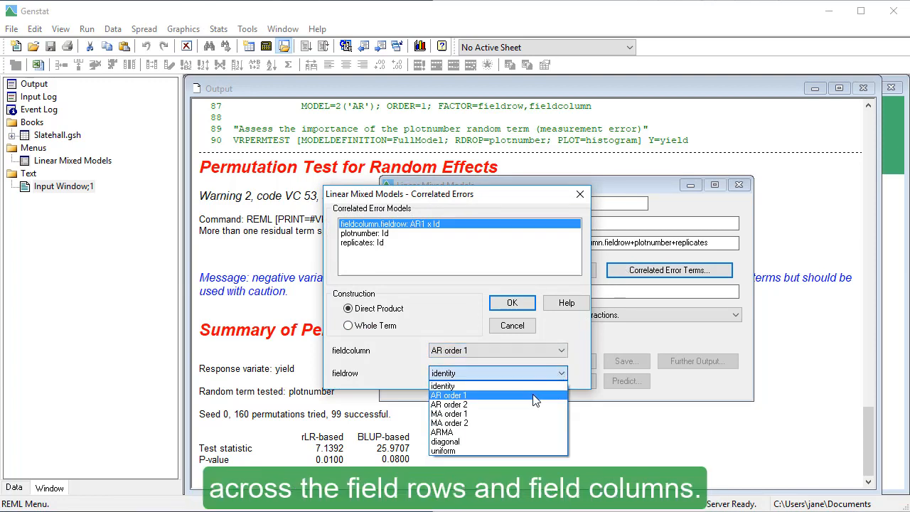
pyautogui.click(540, 395)
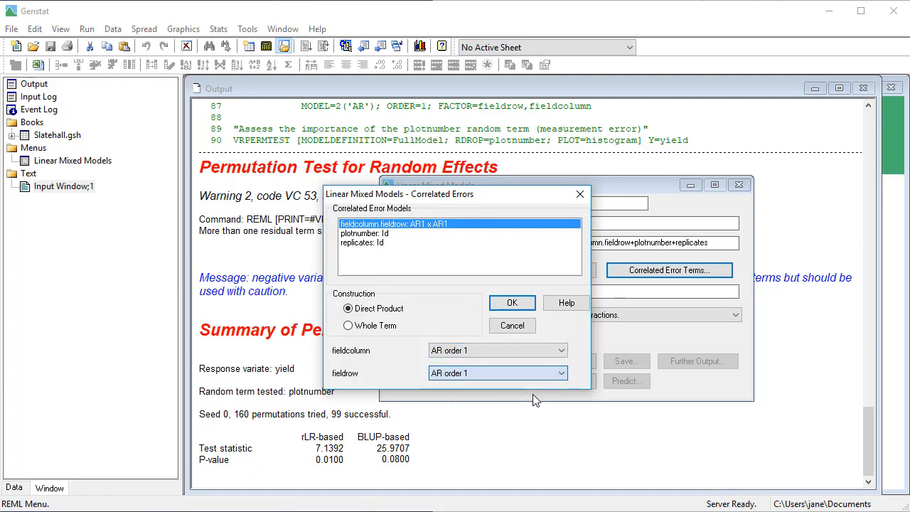
pyautogui.click(515, 304)
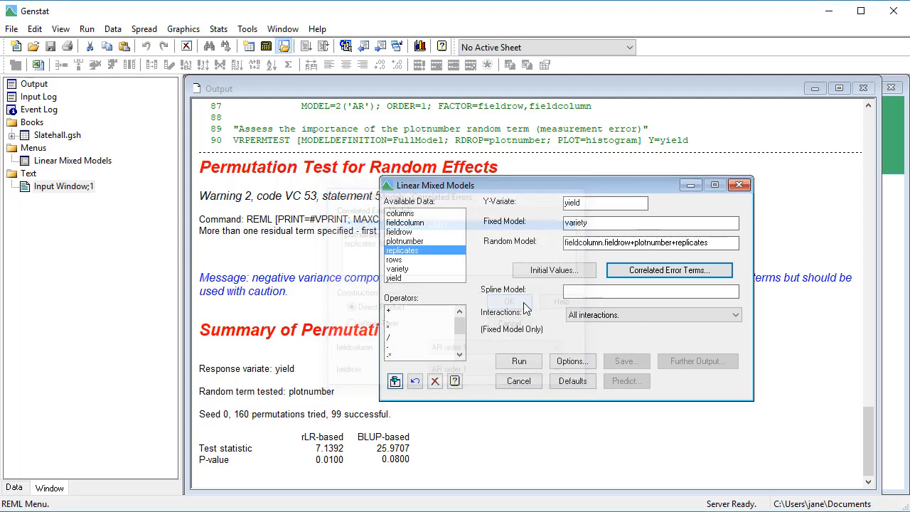
# Run the linear mixed model analysis and review its covariance structures and variance components in the output.
pyautogui.click(518, 360)
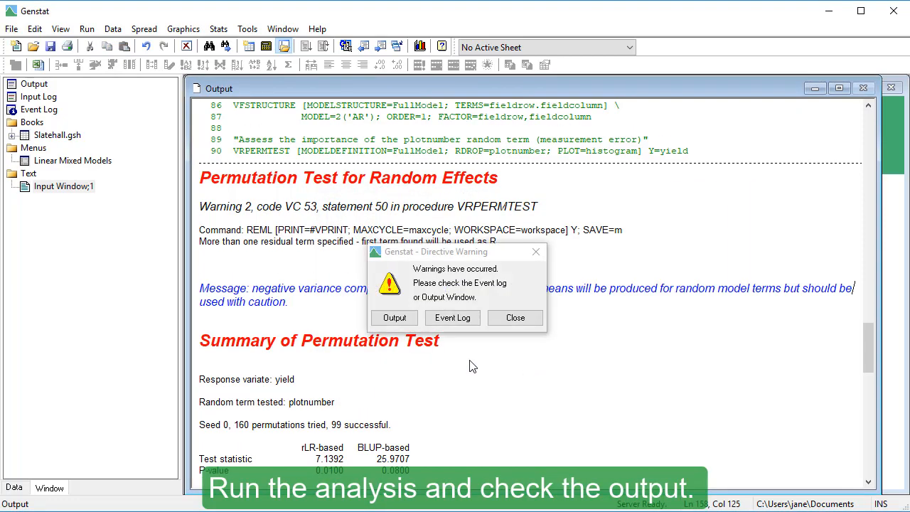
pyautogui.click(396, 317)
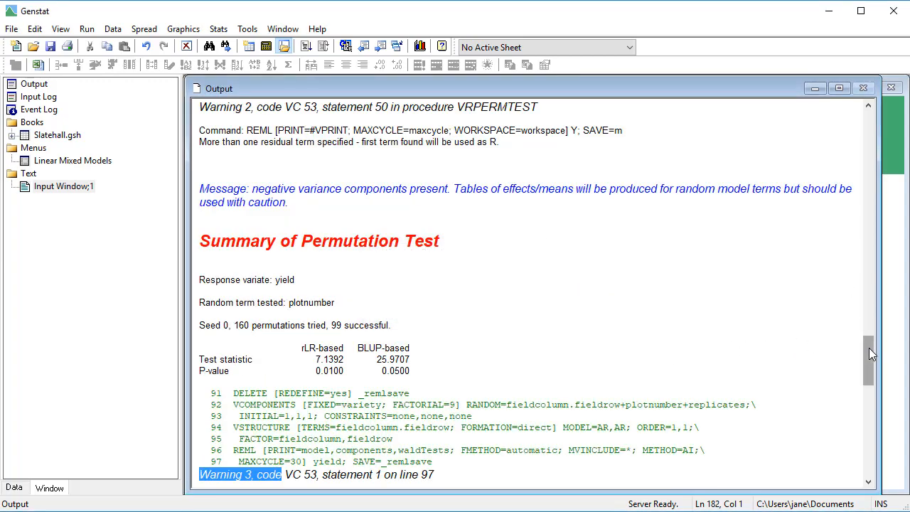
pyautogui.moveTo(868, 347); pyautogui.dragTo(859, 425)
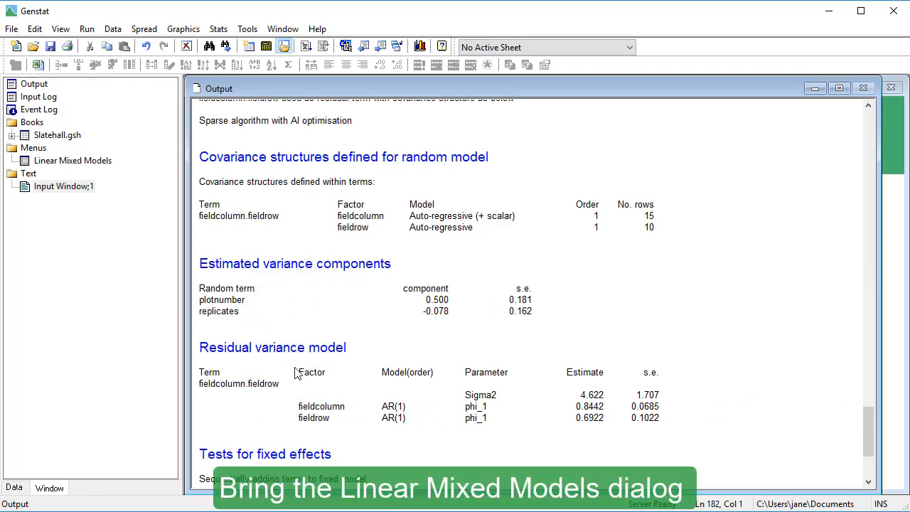
# Set up a REML permutation test from the model's further output, dropping plotnumber and plotting a histogram instead of the kernel density plot.
pyautogui.click(110, 164)
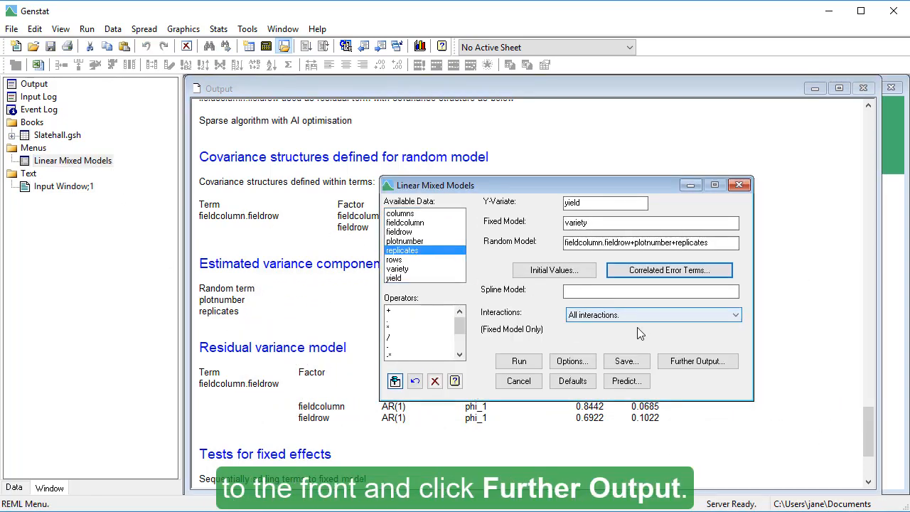
pyautogui.click(665, 362)
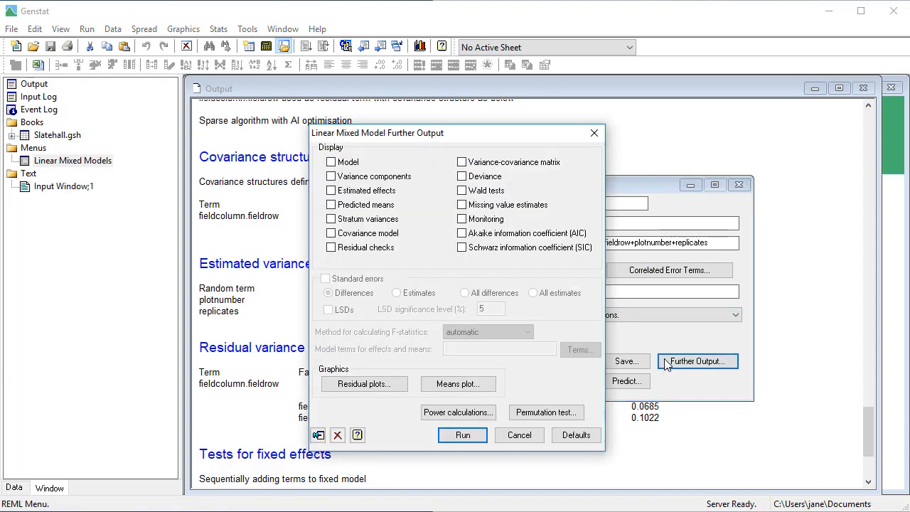
pyautogui.click(578, 414)
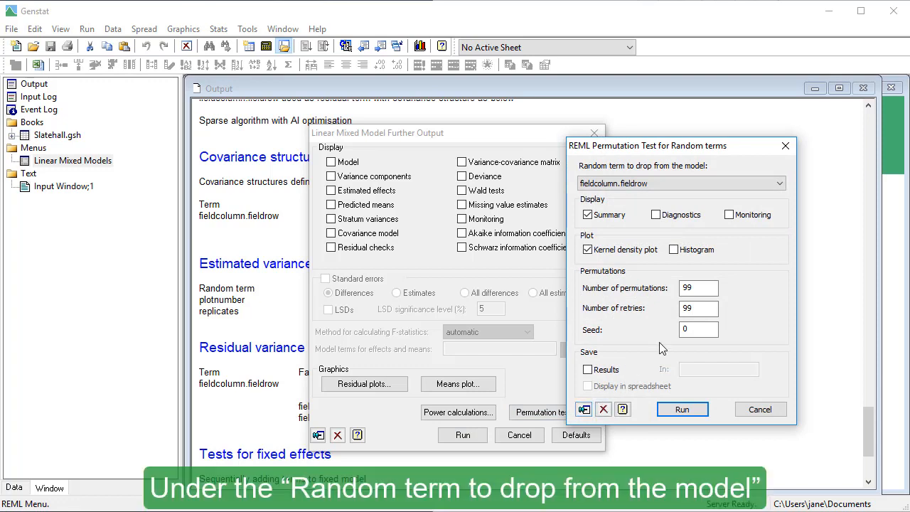
pyautogui.click(722, 185)
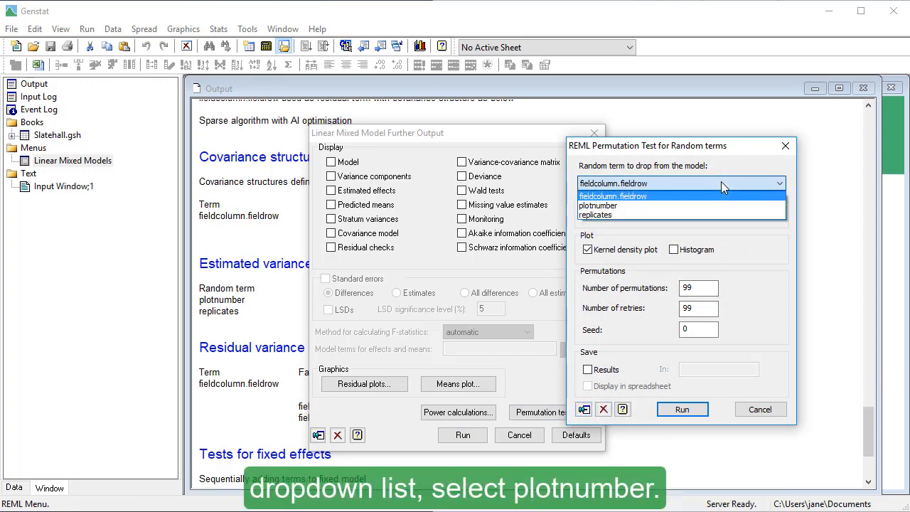
pyautogui.click(732, 206)
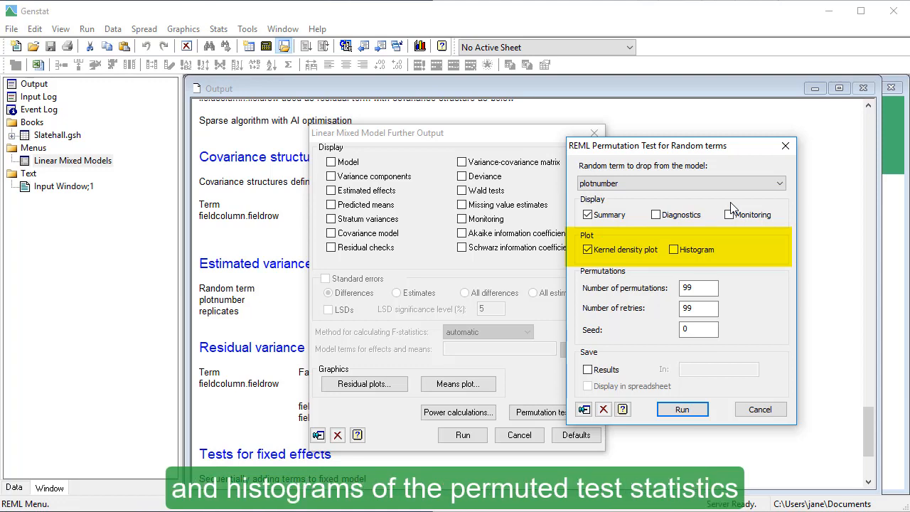
pyautogui.click(588, 250)
pyautogui.click(672, 251)
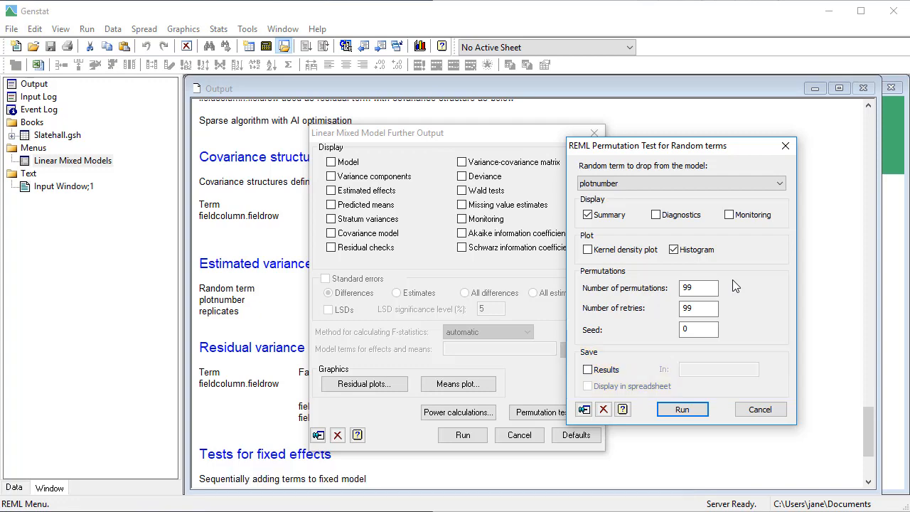
# Run the REML permutation test for plotnumber and review its summary in the output.
pyautogui.click(696, 414)
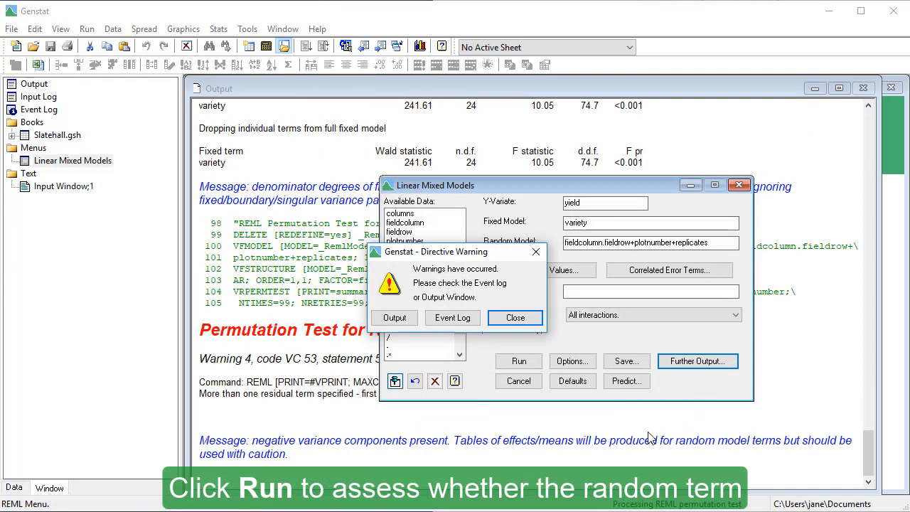
pyautogui.click(405, 317)
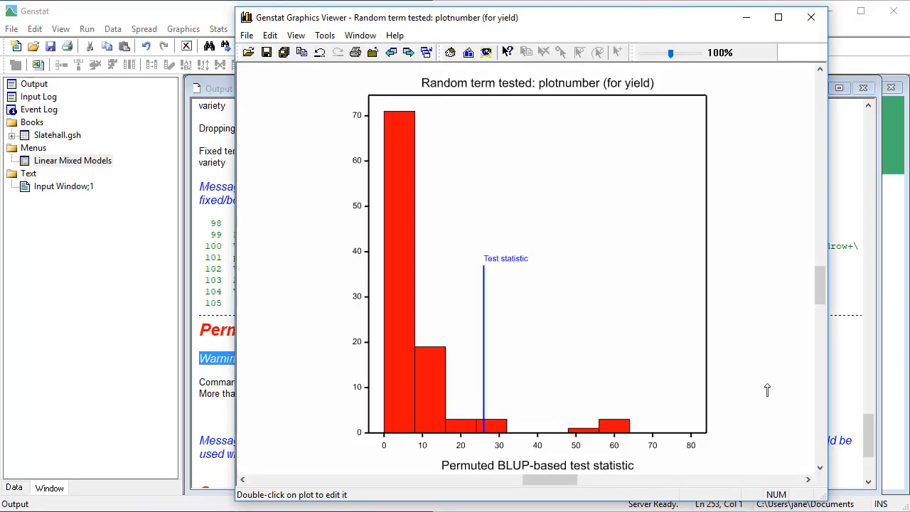
pyautogui.click(867, 423)
pyautogui.moveTo(866, 419); pyautogui.dragTo(850, 447)
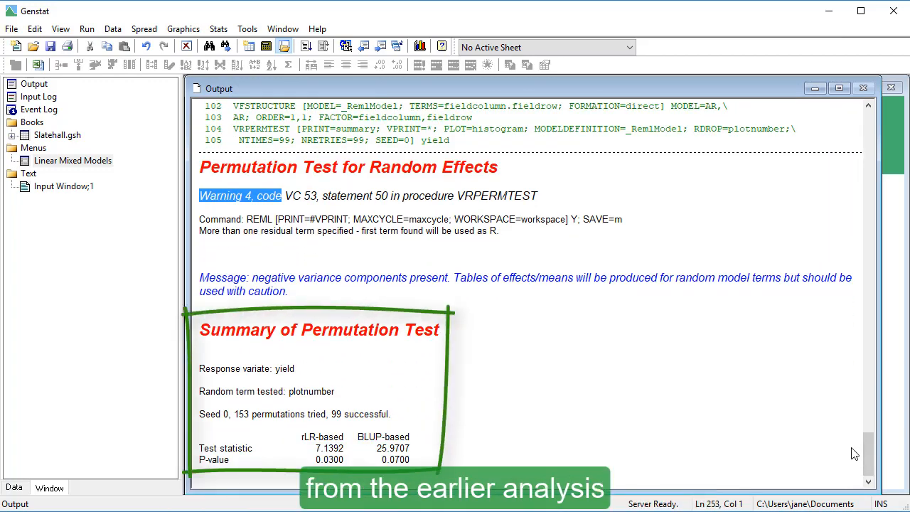